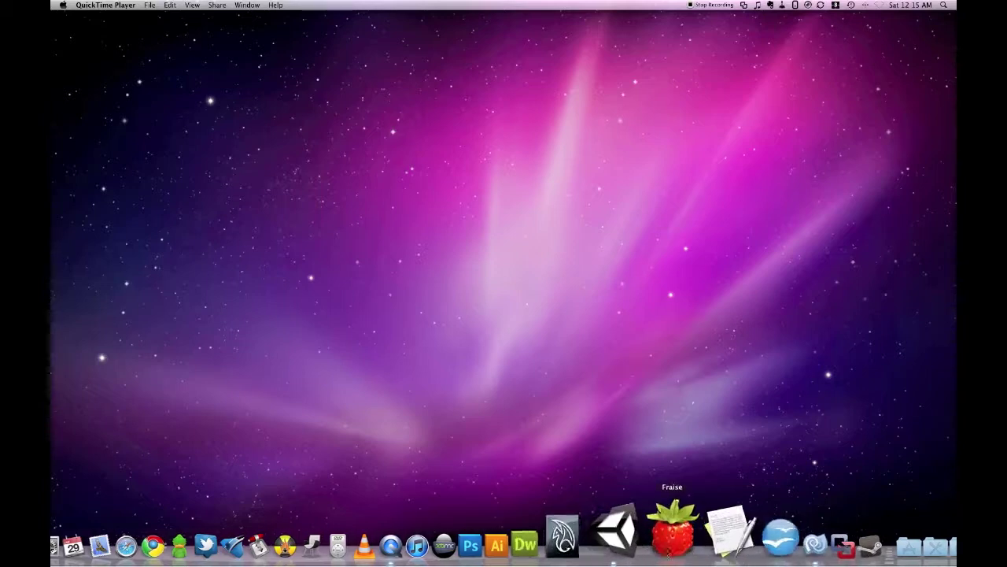
Step: Launch Unity with the Demo scene holding the Cube, Plane, lights and Main Camera
left_click(644, 536)
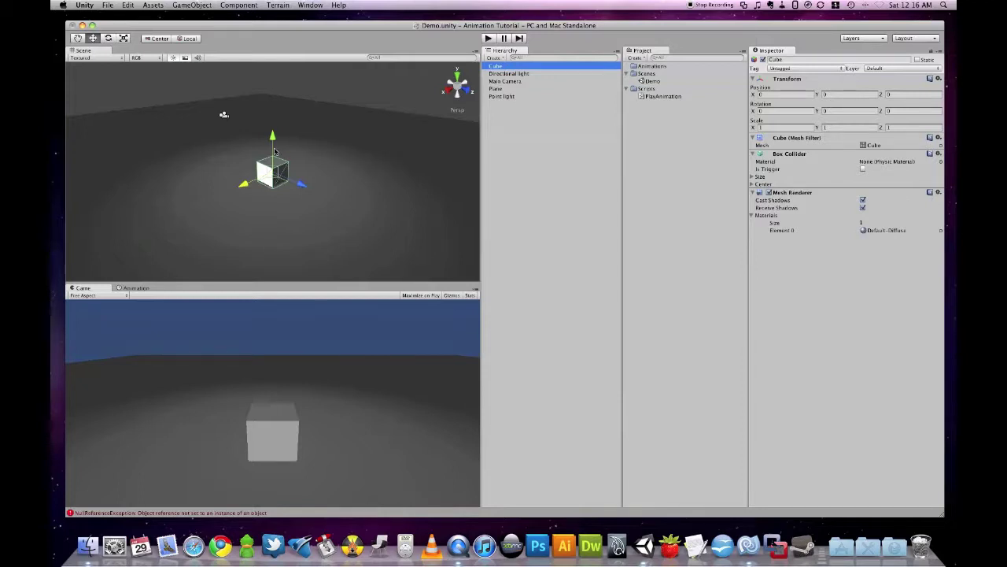
Step: Create a new animation clip named 'test' for the Cube, saved in the Animations folder
left_click(137, 289)
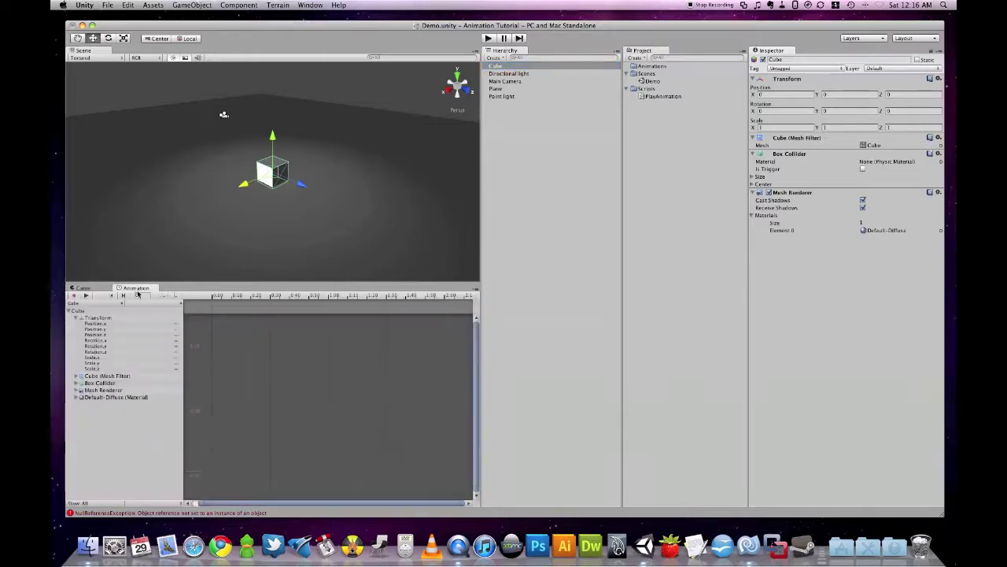
left_click(175, 307)
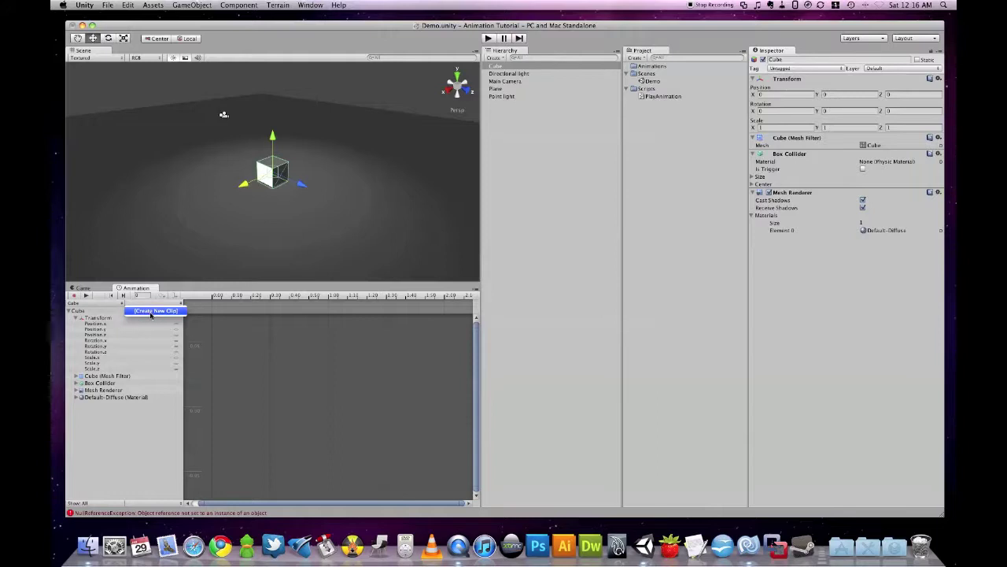
left_click(153, 314)
left_click(491, 166)
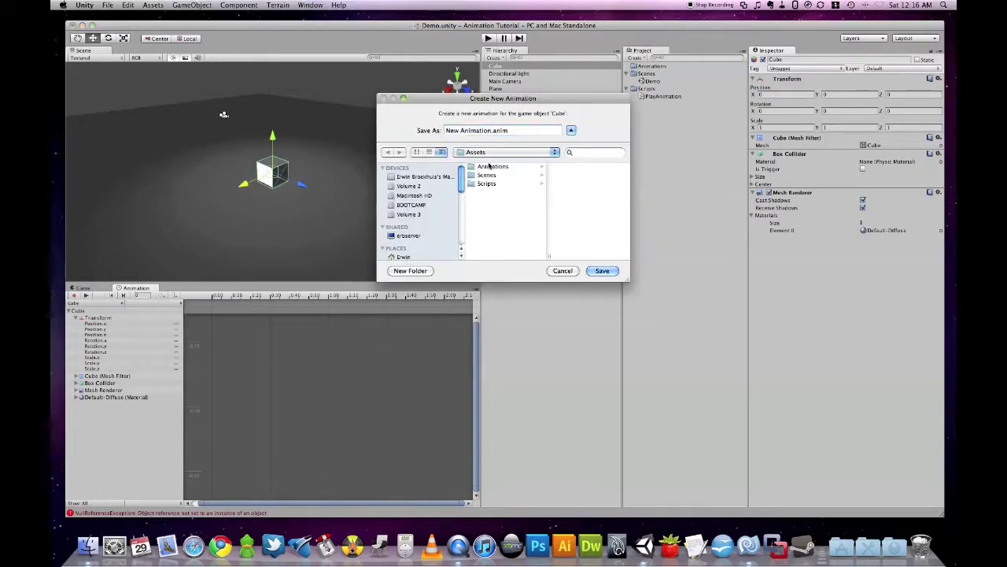
left_click(490, 130)
left_click_drag(486, 130, 431, 133)
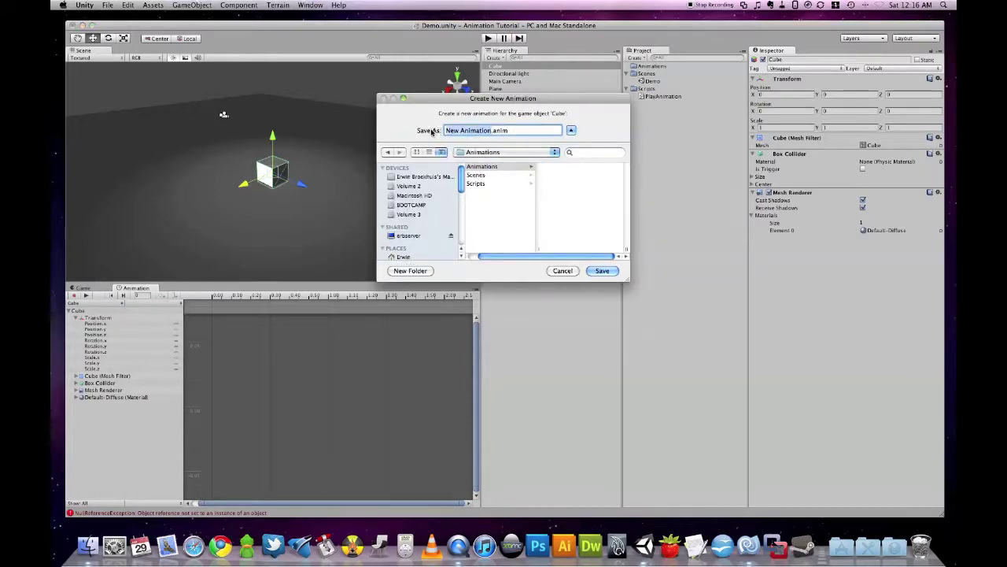
type("test")
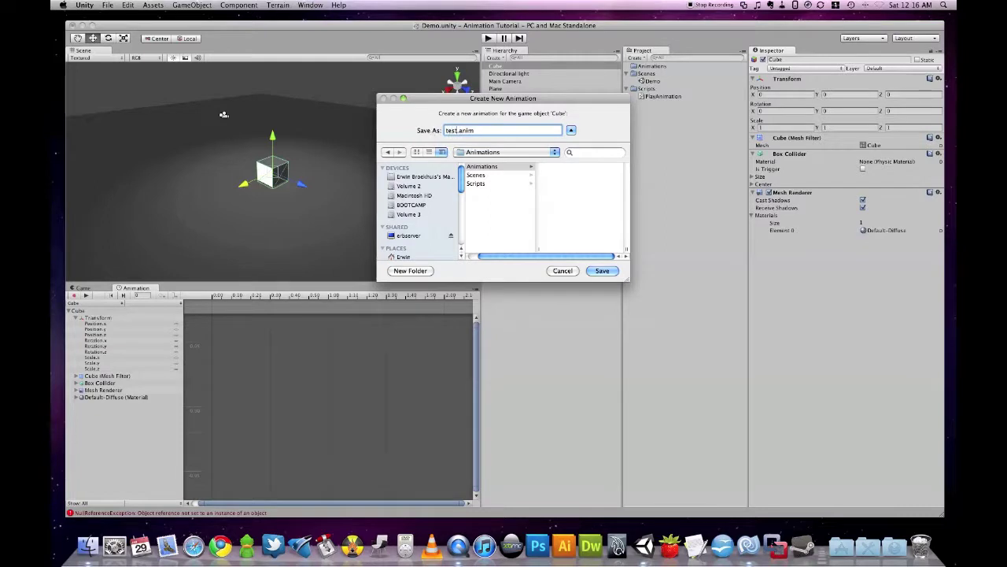
left_click(602, 271)
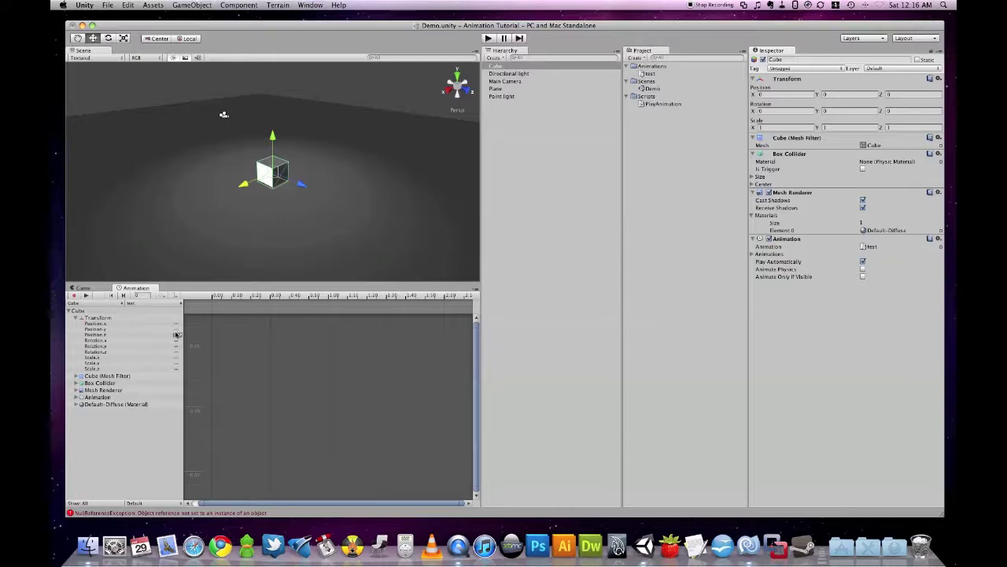
Step: Add Transform position curves and raise the cube to key it at 0:30
right_click(118, 338)
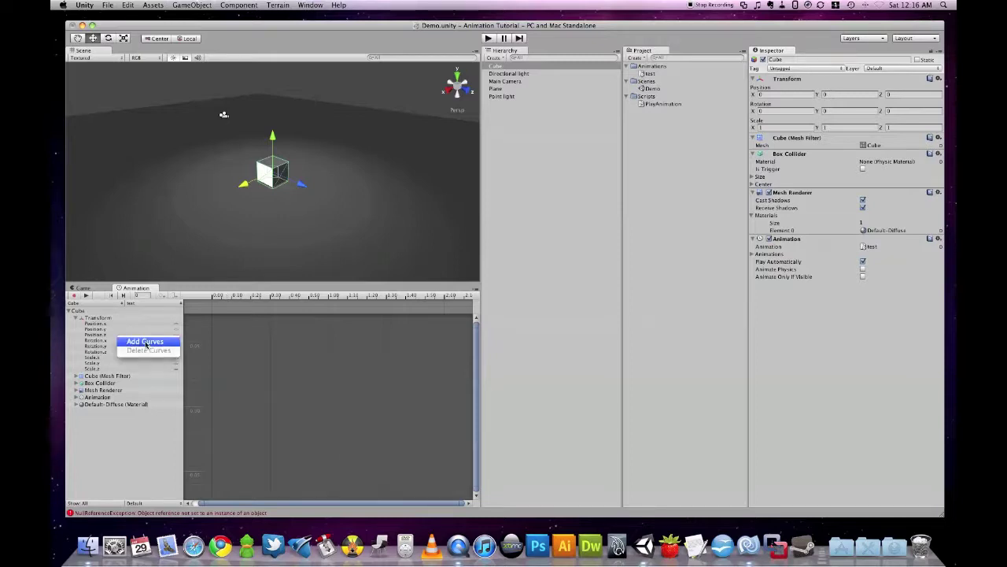
left_click(146, 342)
left_click_drag(212, 302, 270, 301)
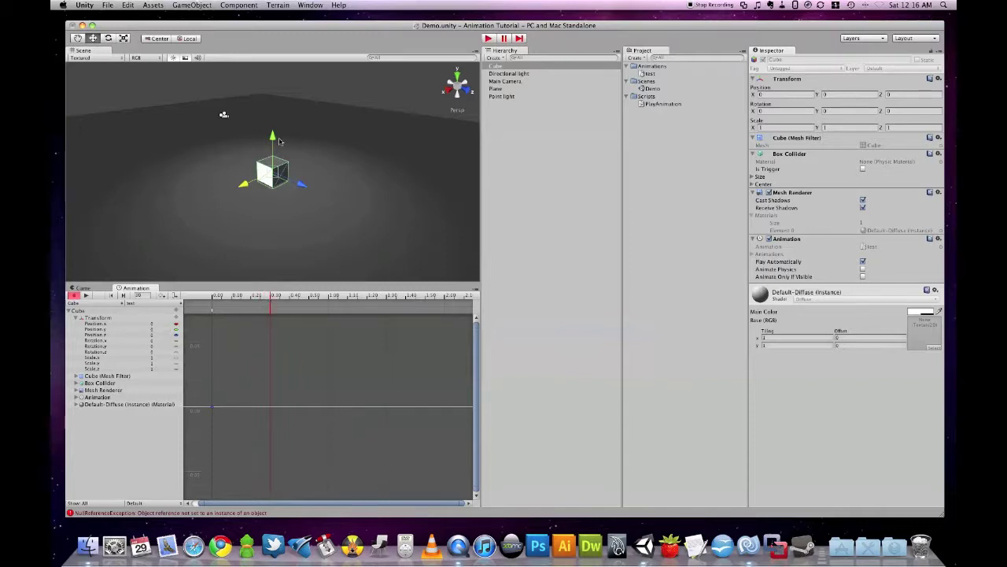
left_click_drag(277, 145, 276, 105)
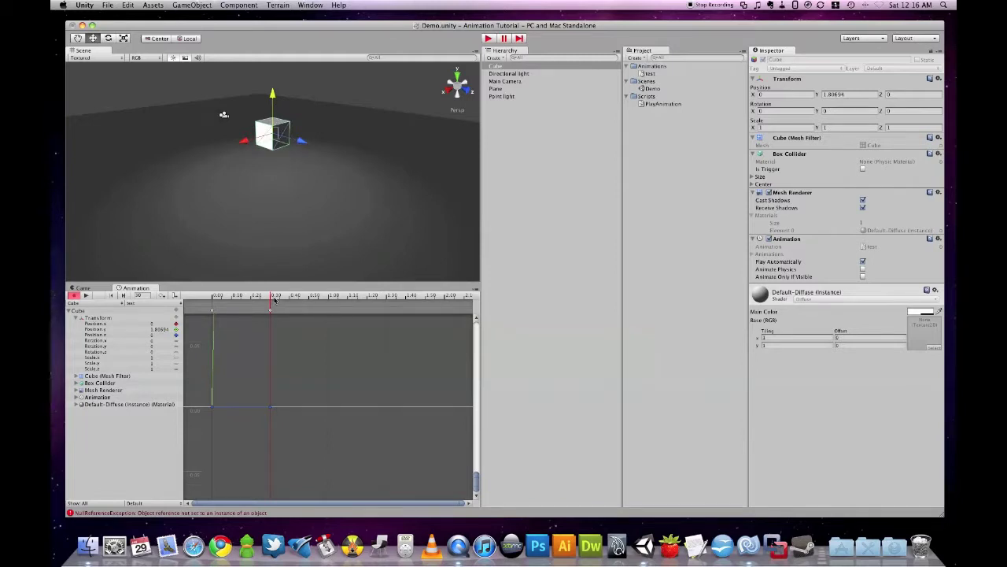
Step: Key the cube's Position.y back to 0 at 1:00
left_click(329, 295)
left_click(158, 340)
left_click(160, 329)
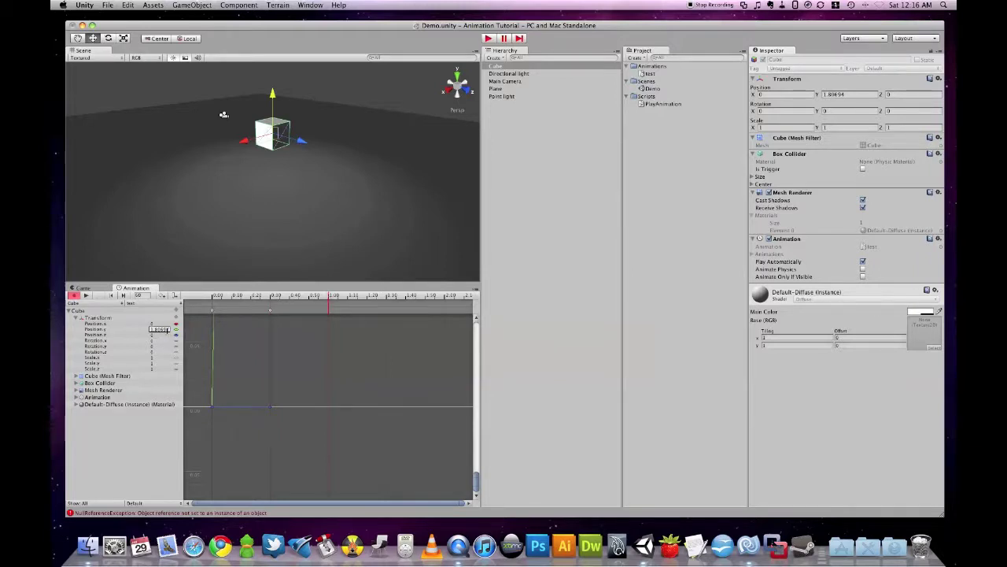
type("0")
key("Tab")
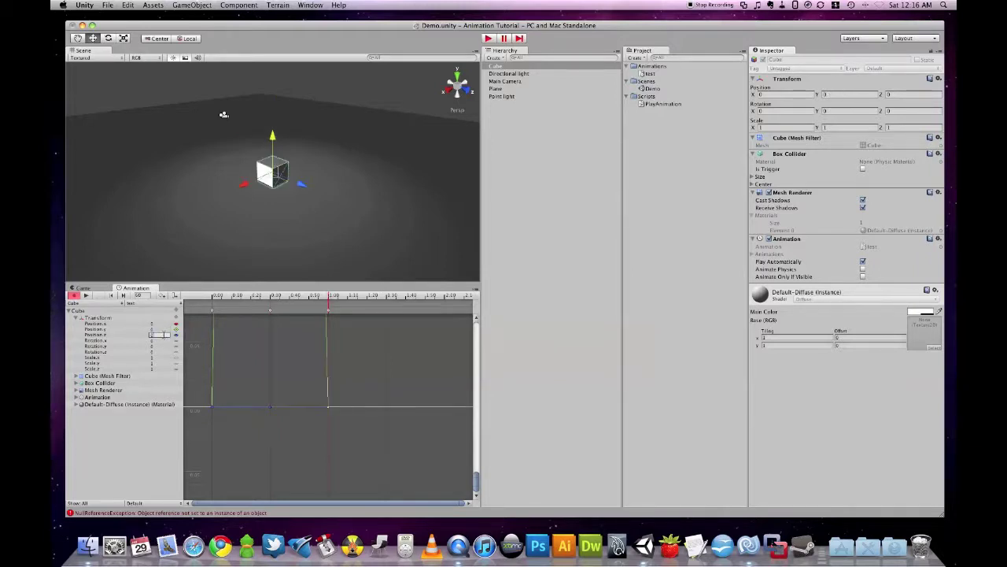
Step: Set the clip's wrap mode to Loop and preview the animation
left_click(140, 503)
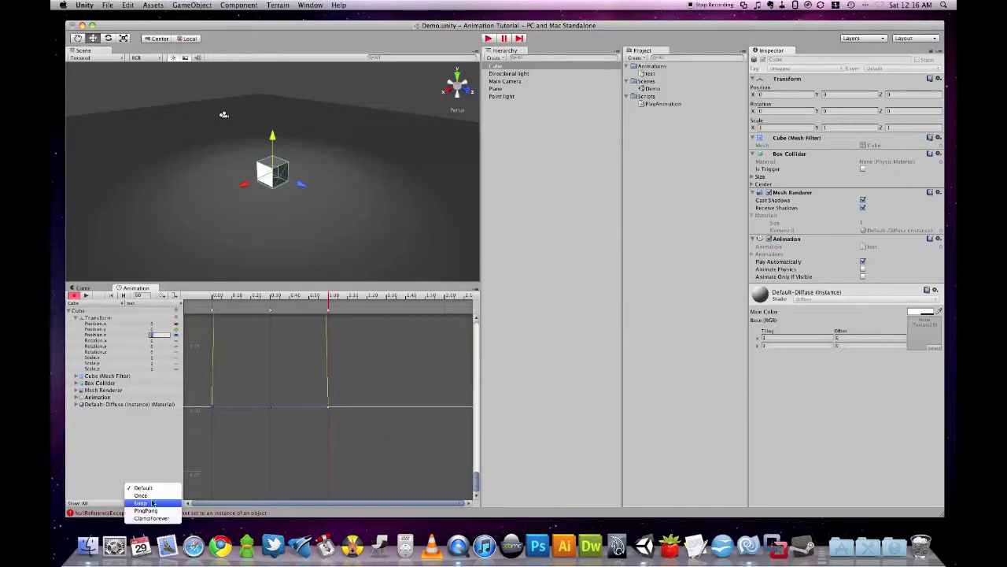
left_click(154, 504)
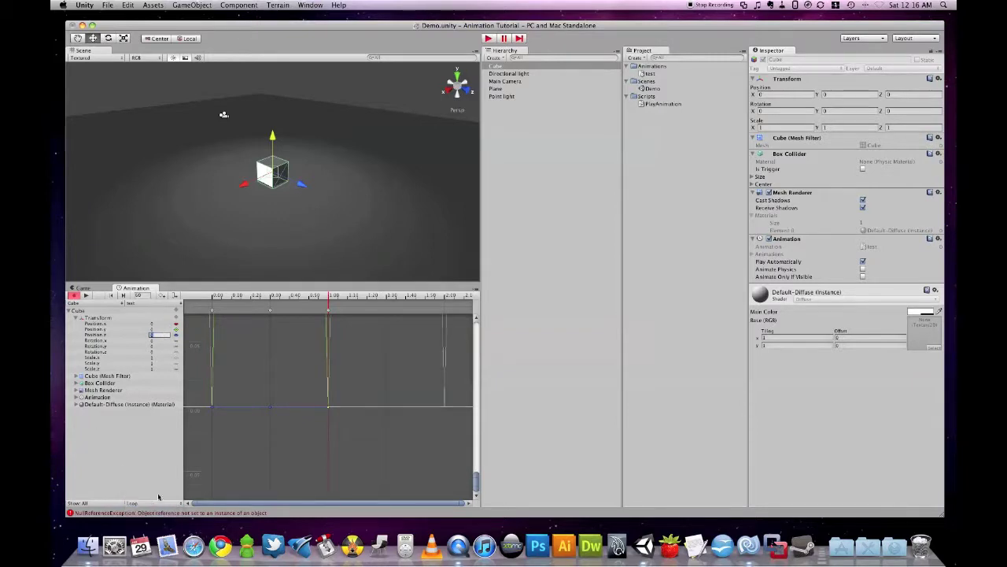
left_click(86, 296)
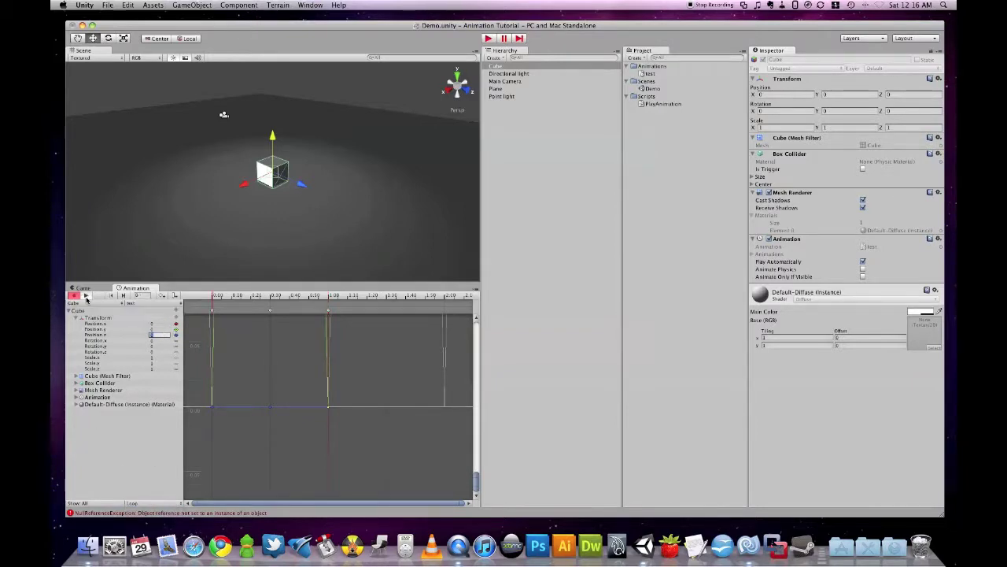
Step: Stop recording and test-play the scene in the Game view
left_click(74, 295)
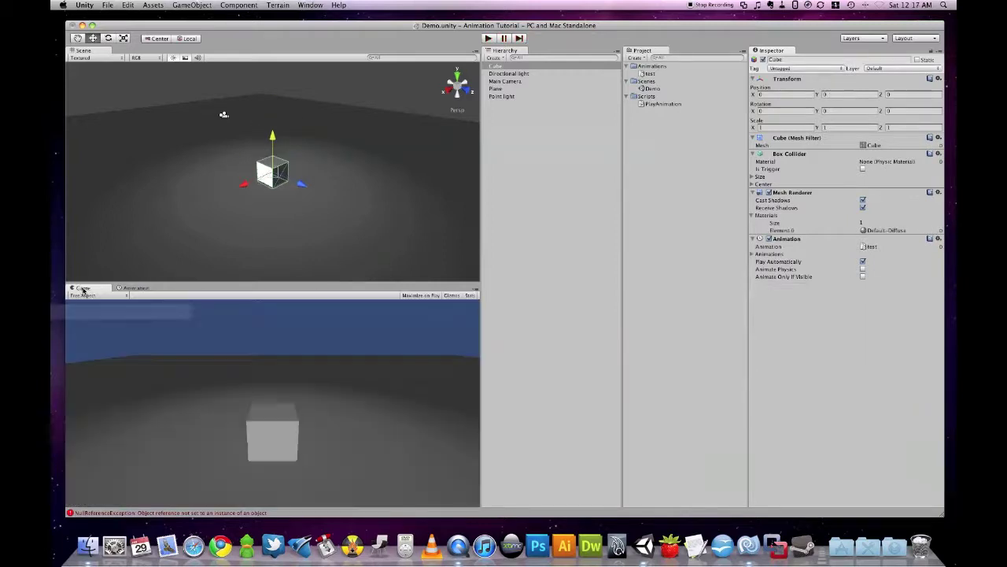
left_click(82, 288)
left_click(488, 38)
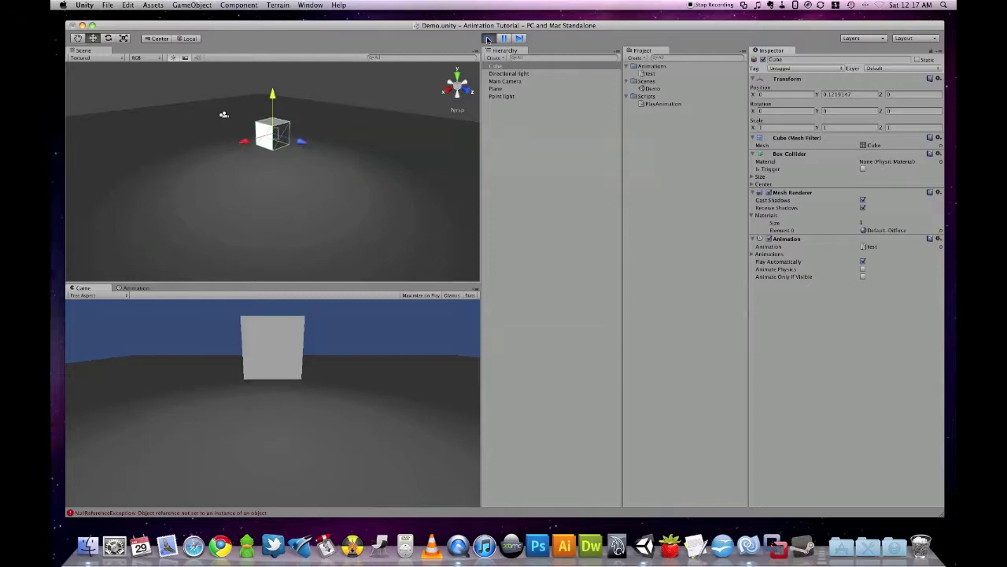
left_click(488, 38)
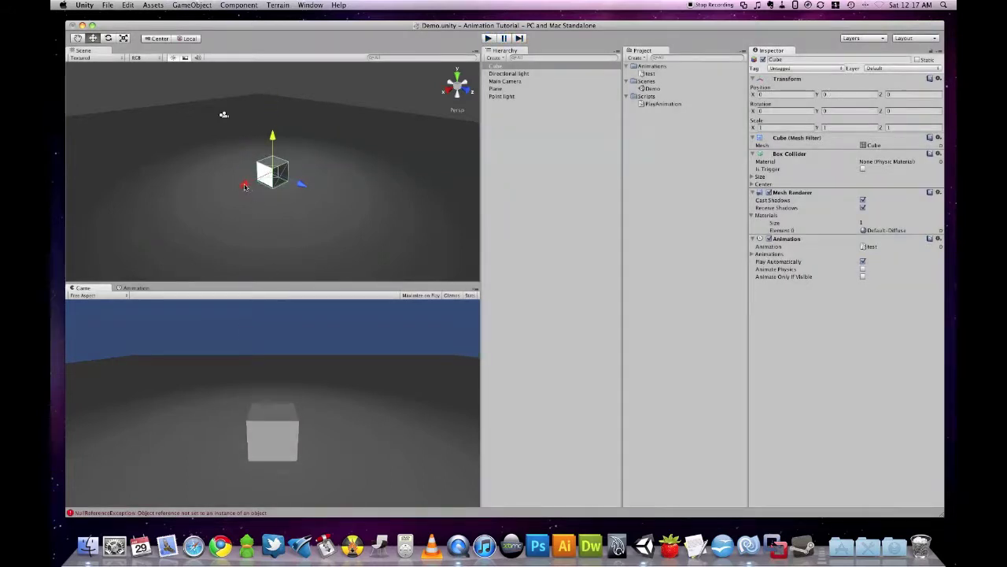
Step: Drag the cube sideways along X and play the scene again to test it
left_click_drag(246, 186, 300, 180)
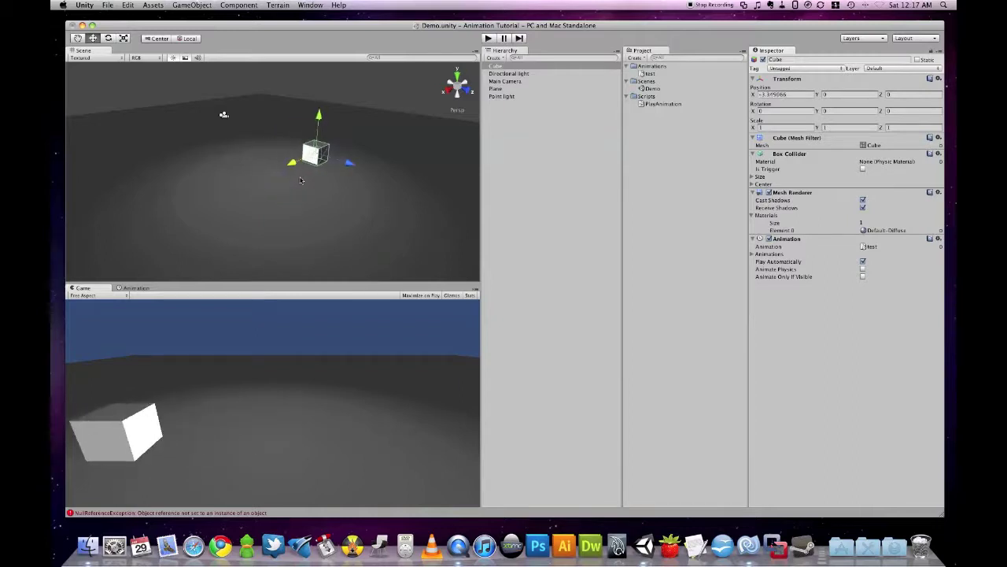
left_click(488, 38)
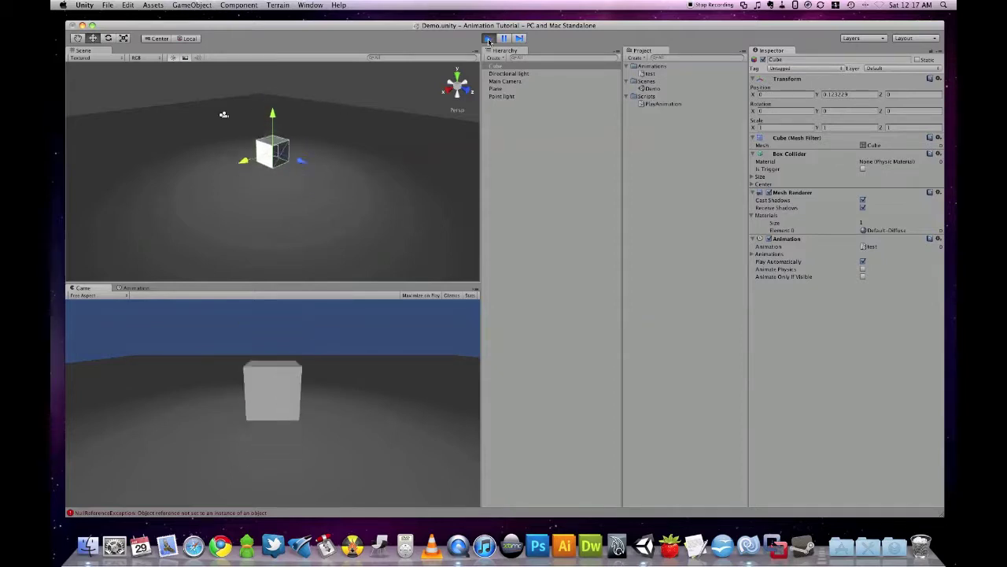
left_click(488, 39)
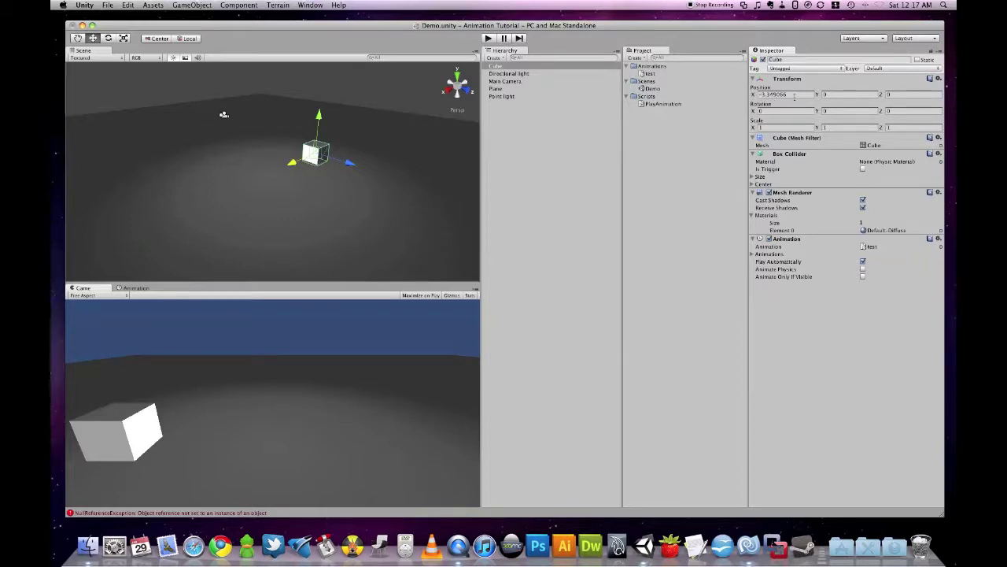
Step: In the Animation window with record on, confirm Position.x stays 0, then turn recording off
left_click(135, 288)
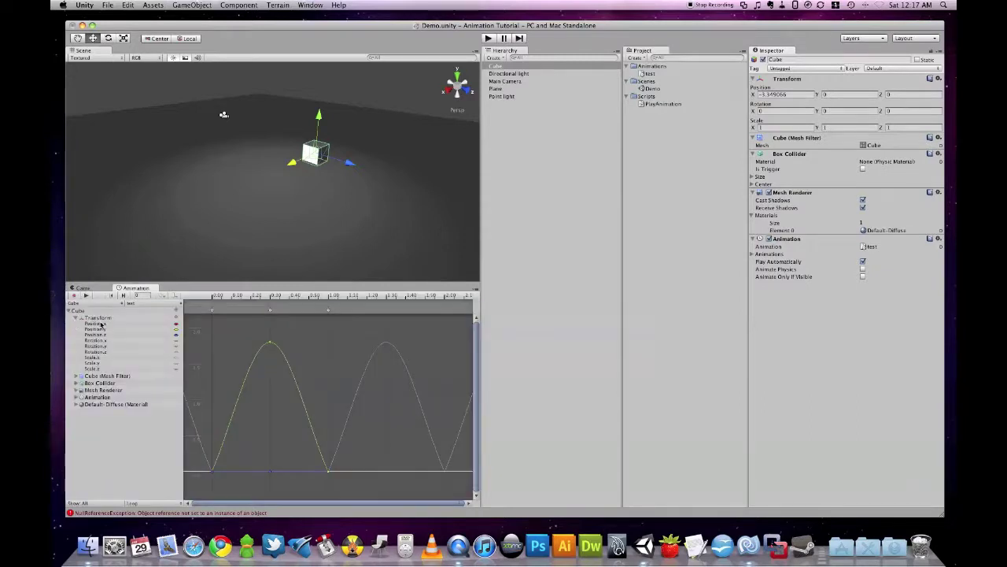
left_click(74, 296)
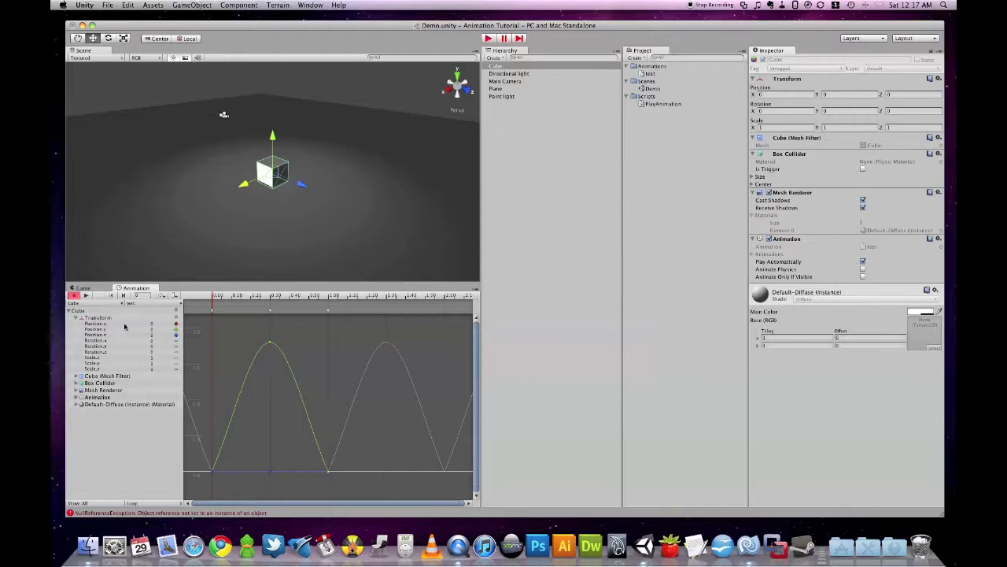
left_click(157, 323)
key("Return")
left_click(72, 296)
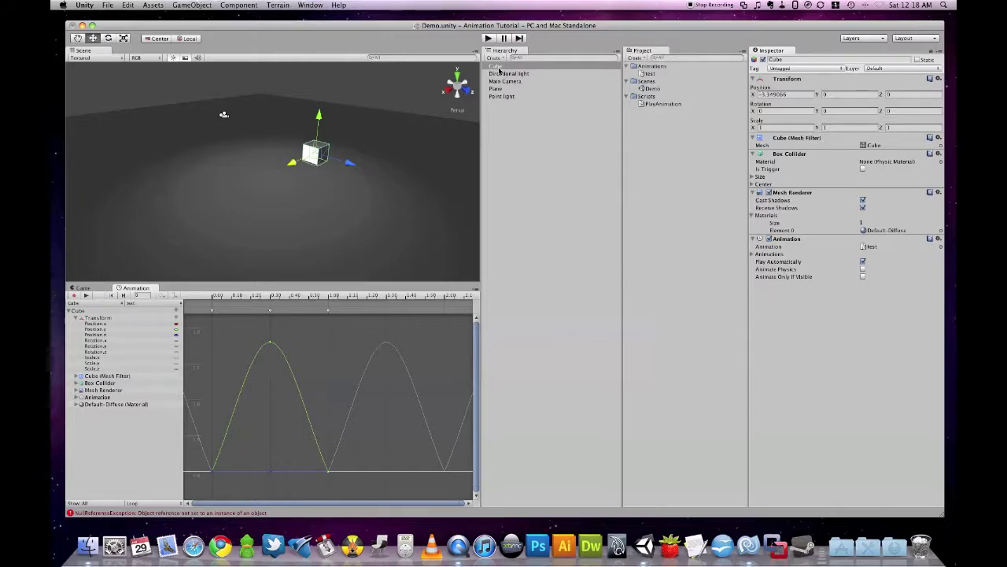
Step: Remove the Cube's Animation component and reset its Transform position to 0, 0, 0
left_click(88, 289)
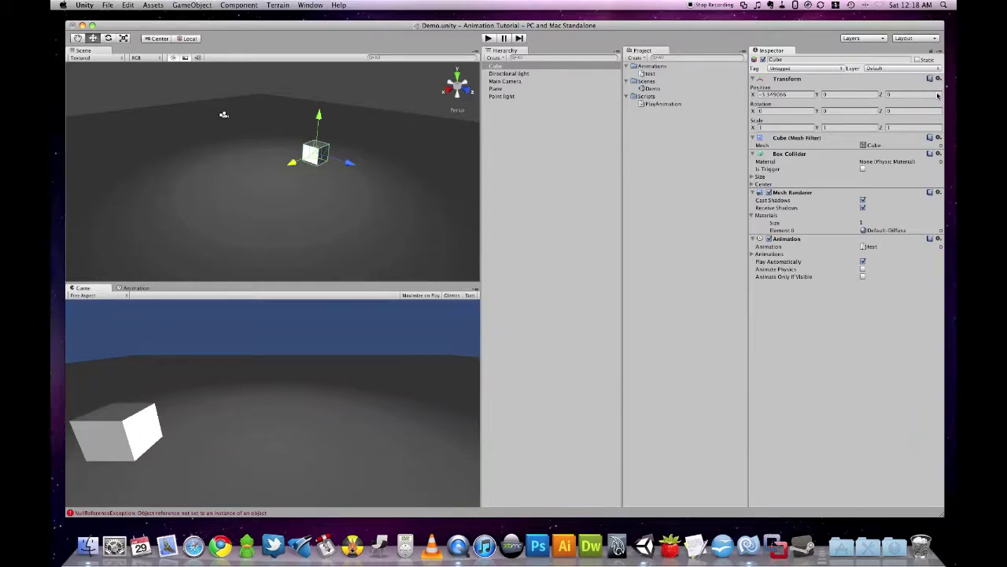
left_click(939, 239)
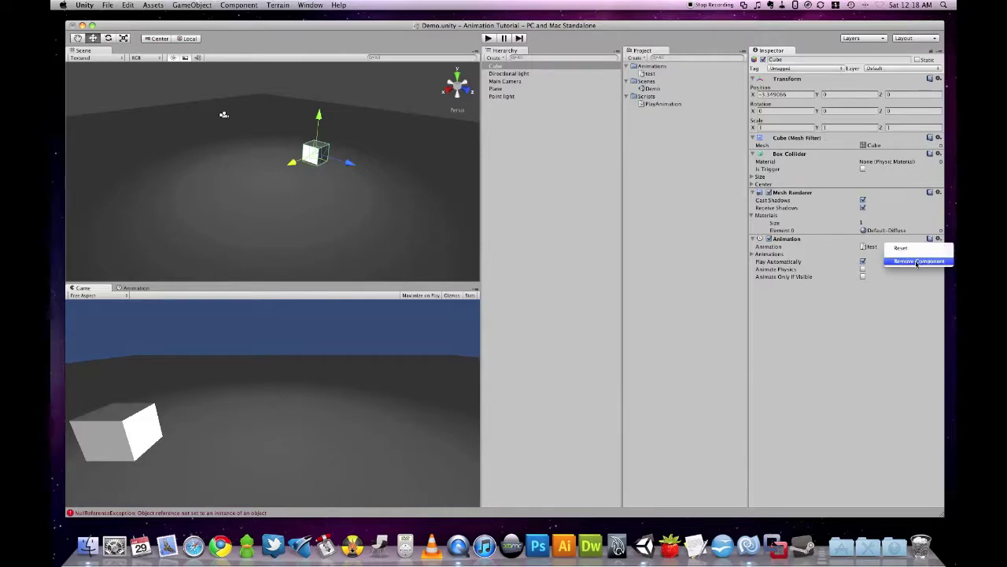
left_click(917, 262)
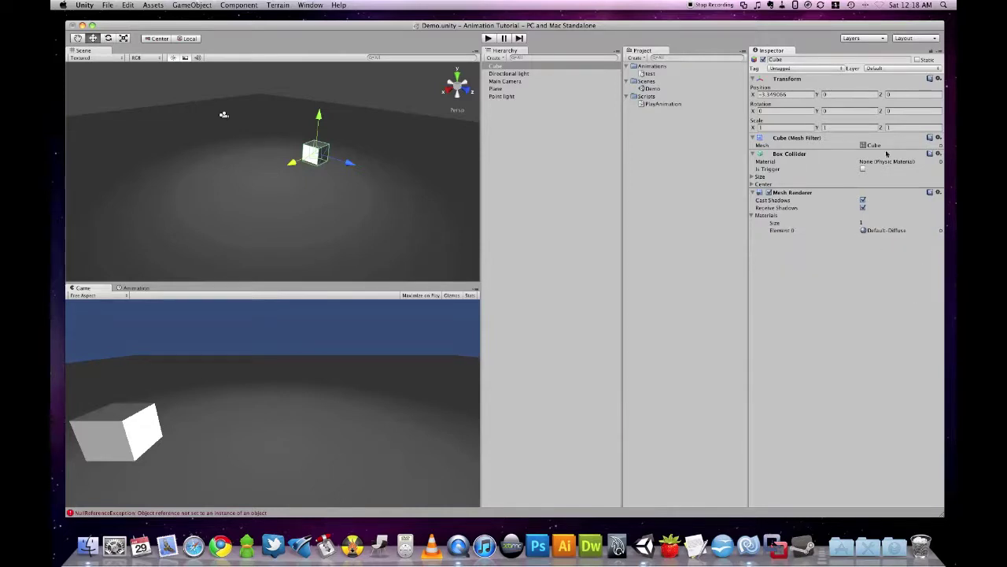
left_click(938, 78)
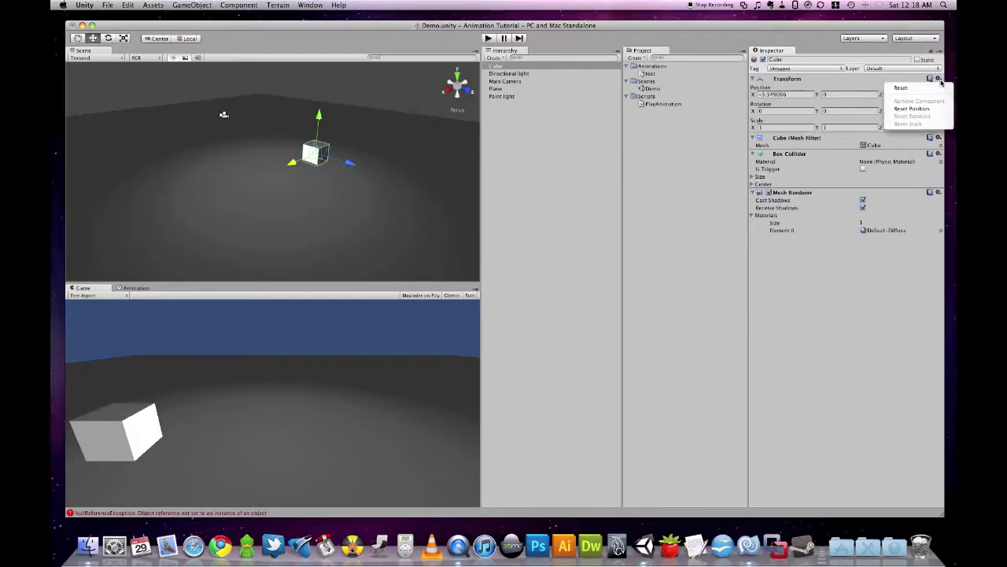
left_click(920, 110)
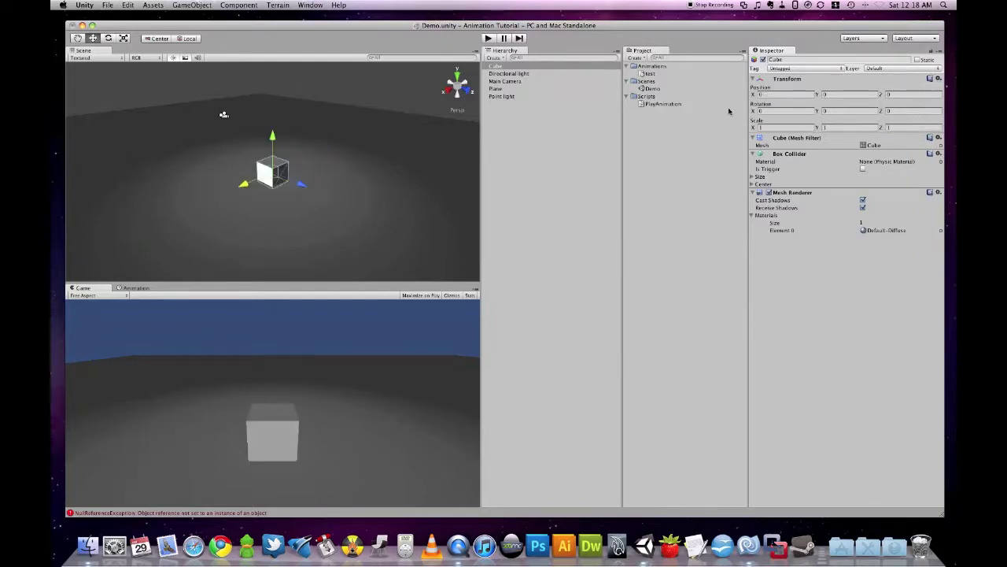
Step: Delete the old test clip and create an empty GameObject named 'parentObject'
left_click(655, 74)
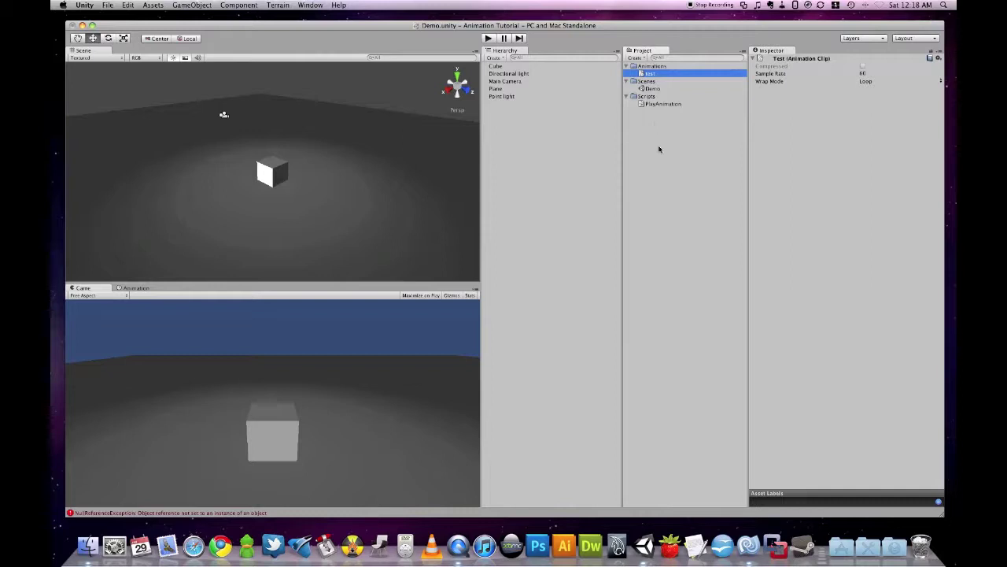
key("super+BackSpace")
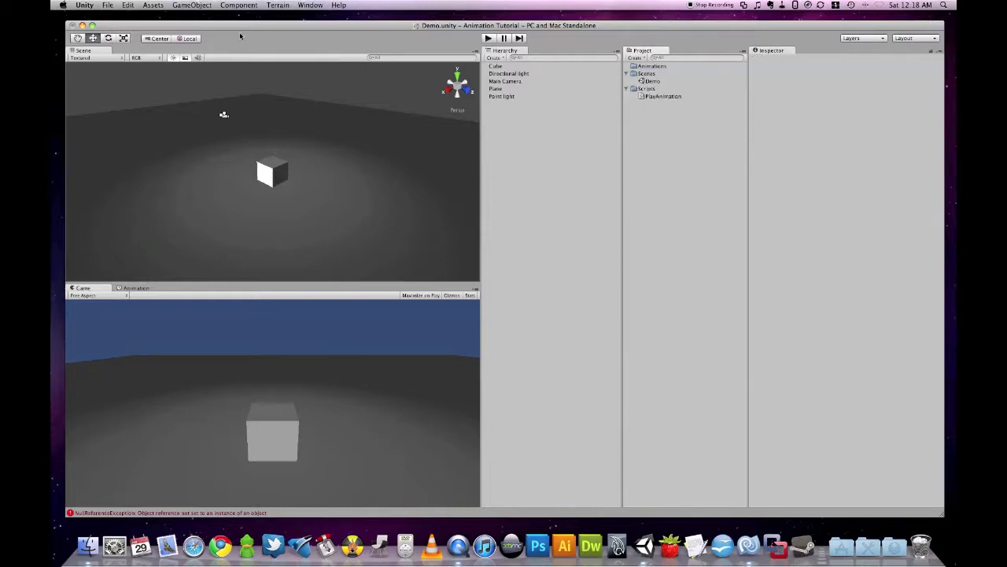
left_click(192, 5)
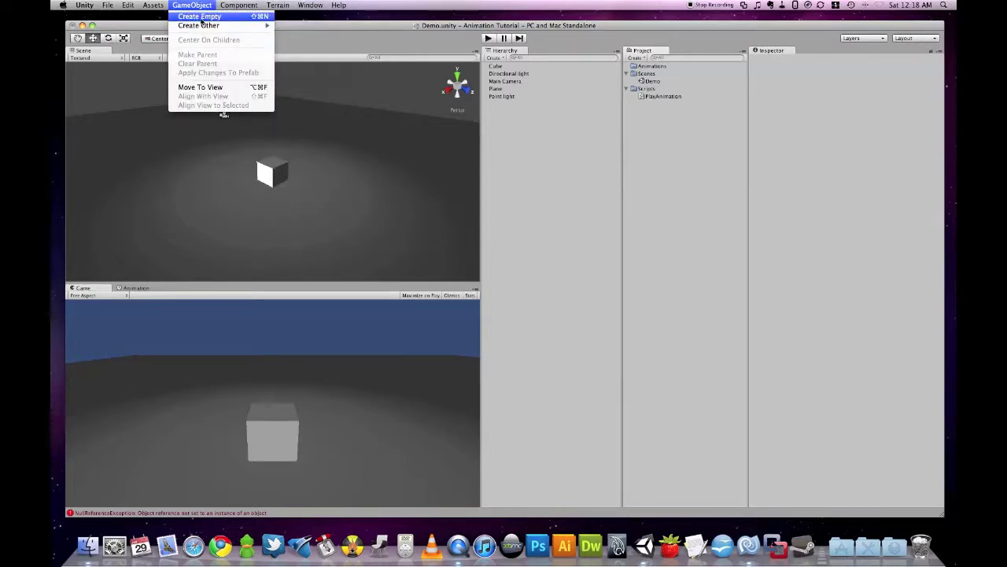
left_click(195, 17)
left_click(765, 61)
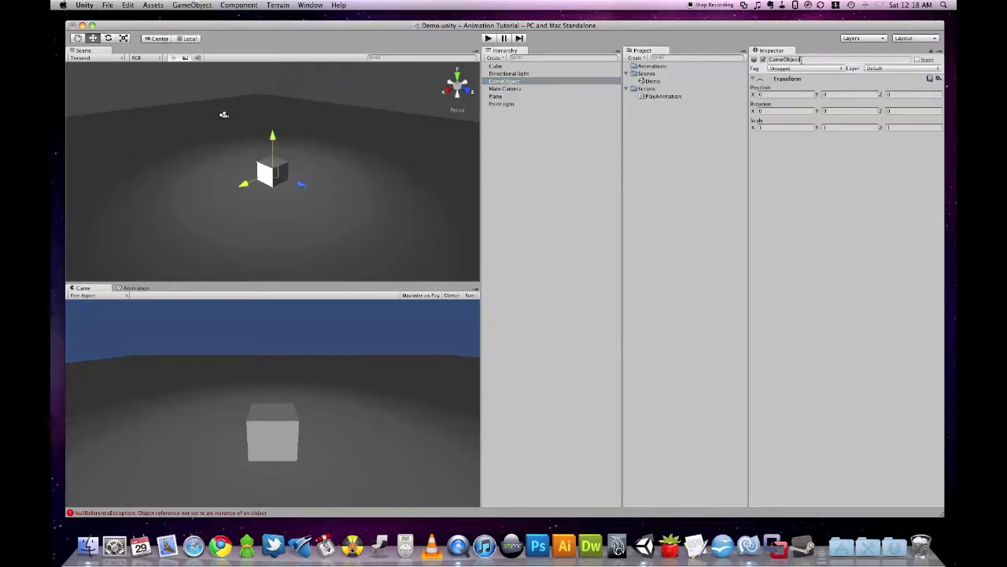
type("parentObject")
key("Return")
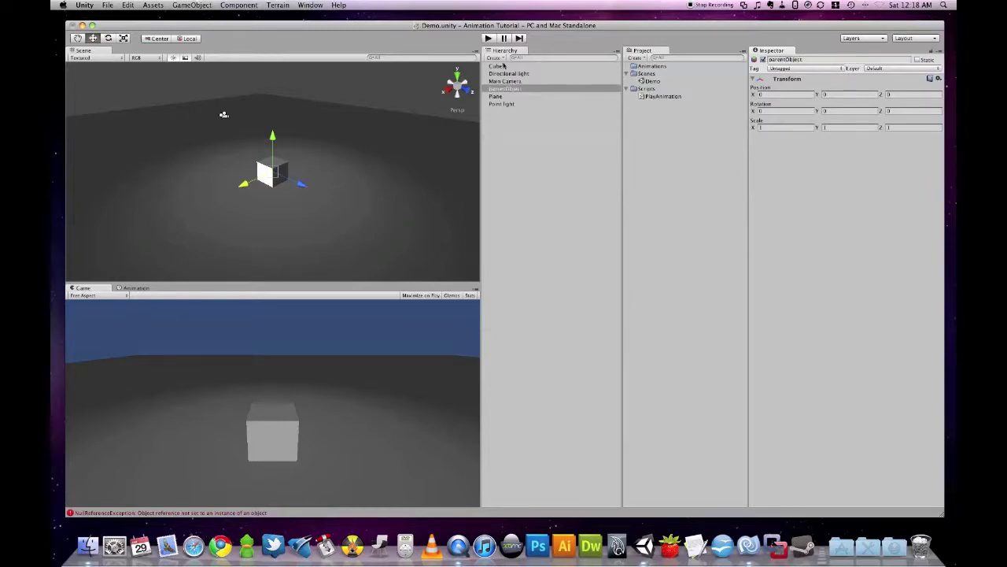
Step: Drag the Cube onto parentObject in the Hierarchy, expand it, and select parentObject
left_click(499, 66)
left_click_drag(497, 69, 522, 86)
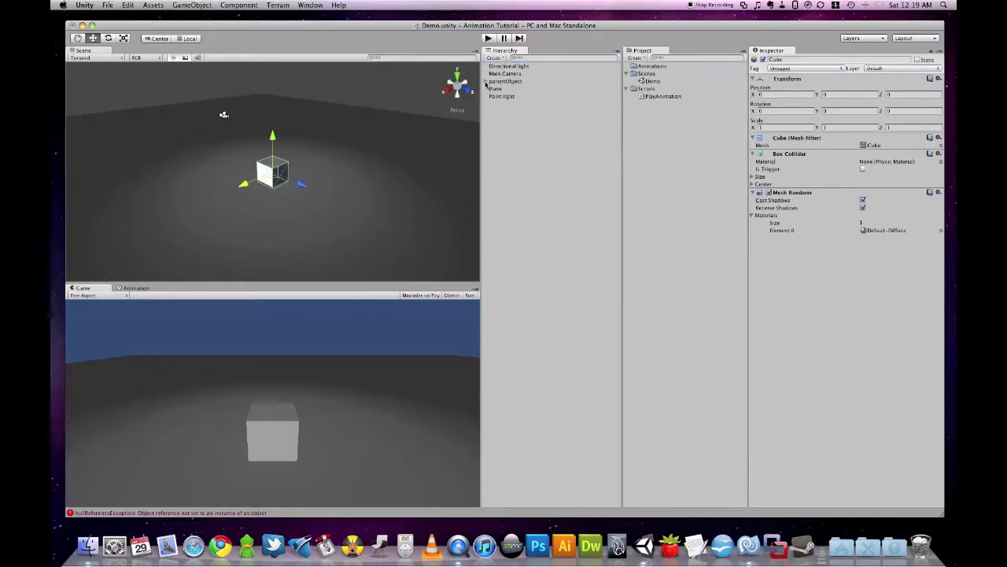
left_click(485, 82)
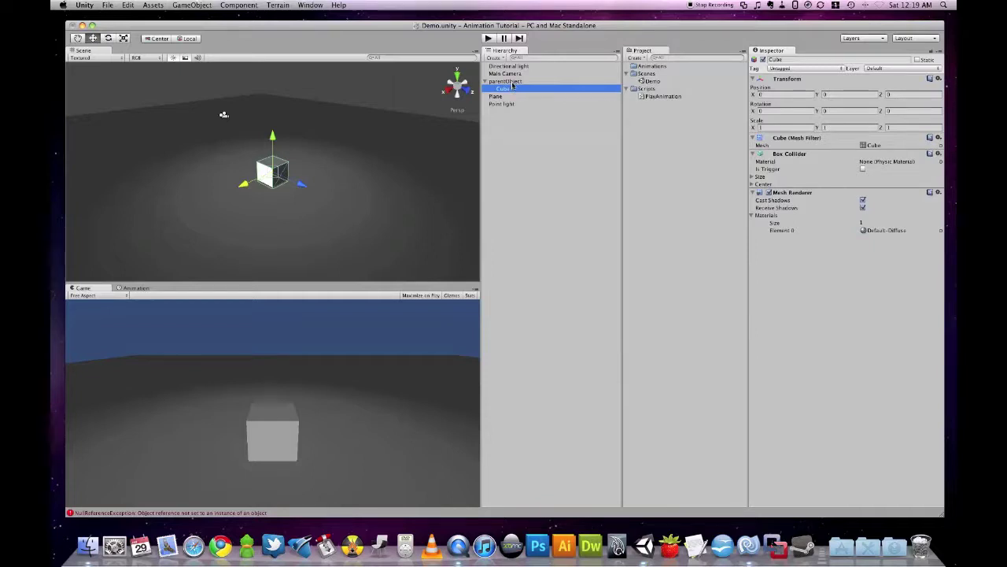
left_click(510, 82)
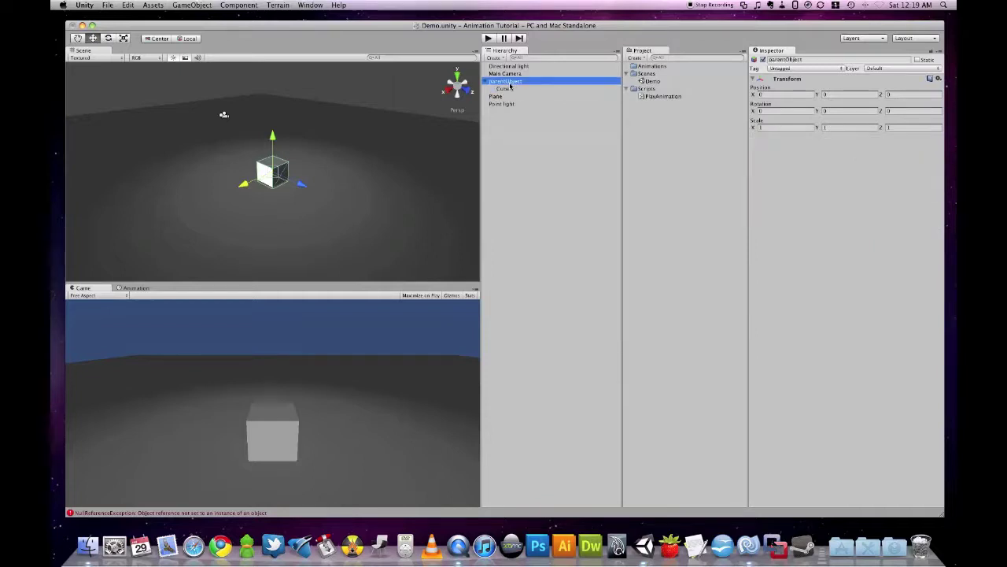
Step: Create a new clip 'test' for parentObject in the Animations folder
left_click(137, 288)
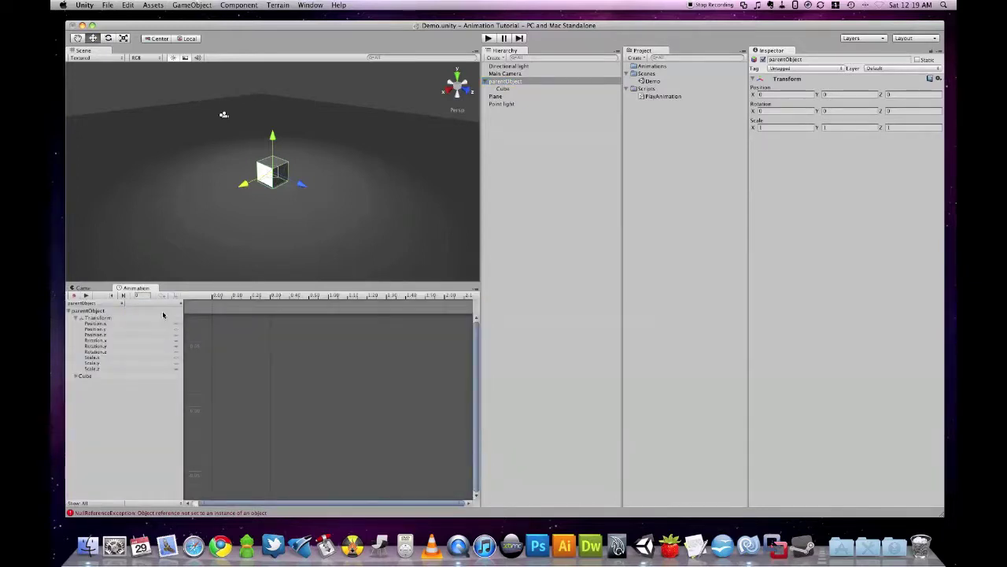
left_click(164, 315)
left_click(501, 167)
left_click(481, 130)
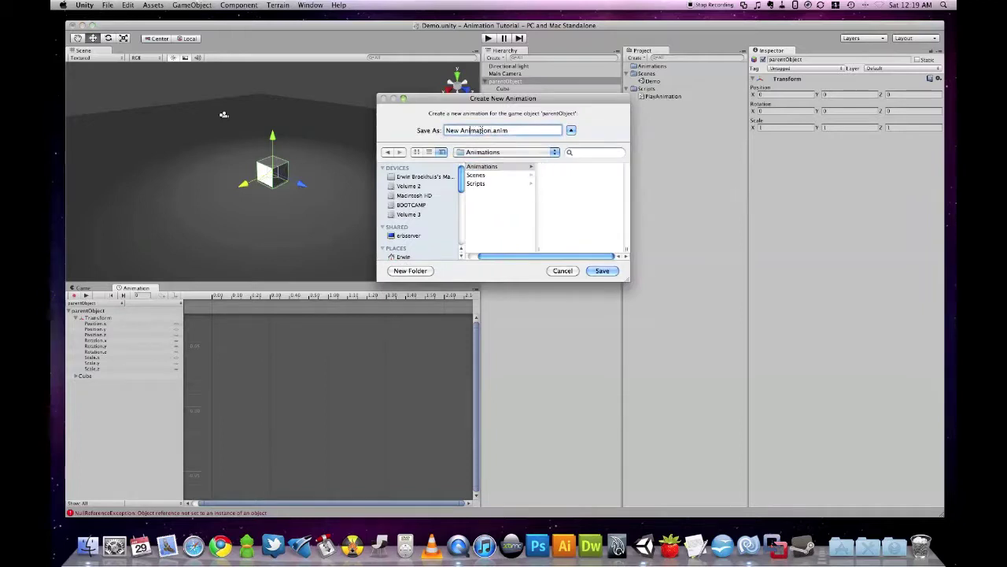
left_click_drag(495, 130, 445, 130)
type("test")
left_click(611, 273)
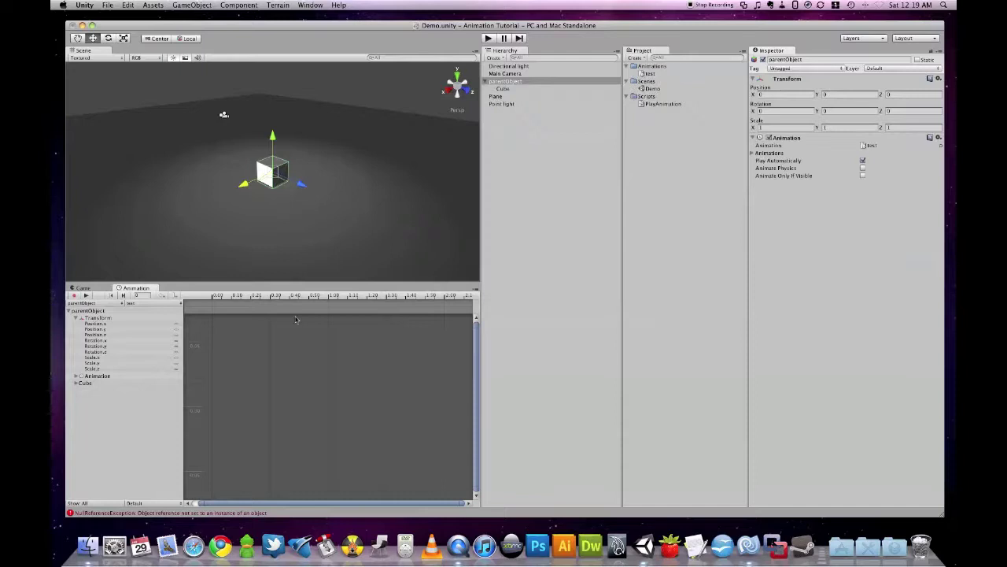
Step: Add position keys, raise the object at 0:30, and set Position.y to 0 at 1:00
right_click(145, 324)
left_click(172, 329)
left_click_drag(214, 297, 271, 297)
left_click(158, 340)
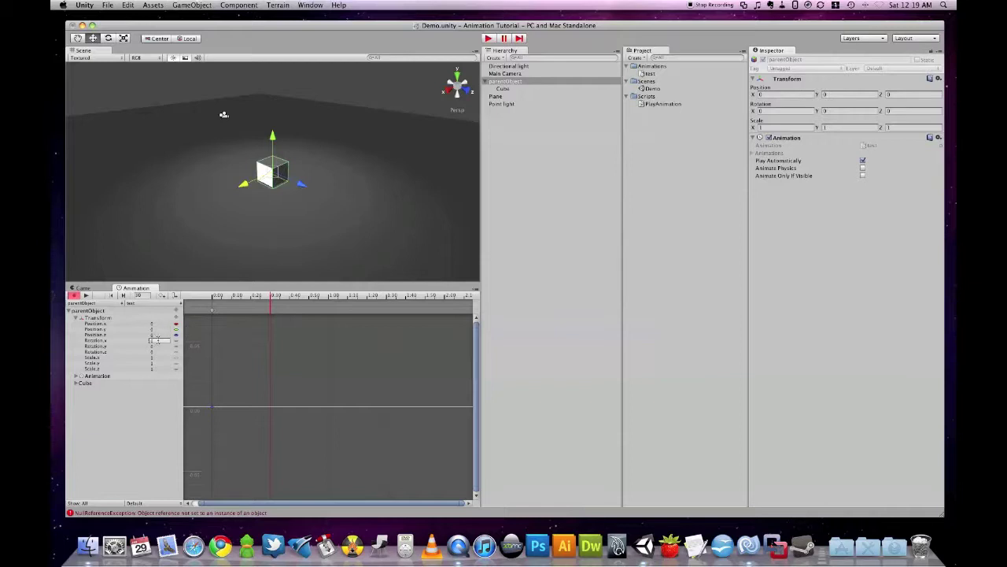
left_click_drag(274, 141, 275, 93)
left_click_drag(272, 297, 329, 297)
left_click(160, 329)
type("007711")
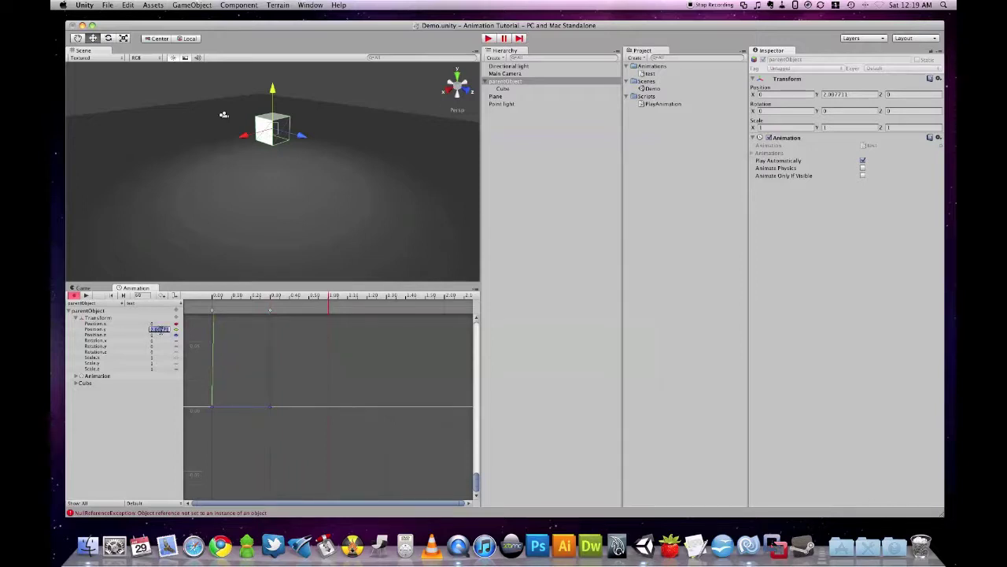
key("Return")
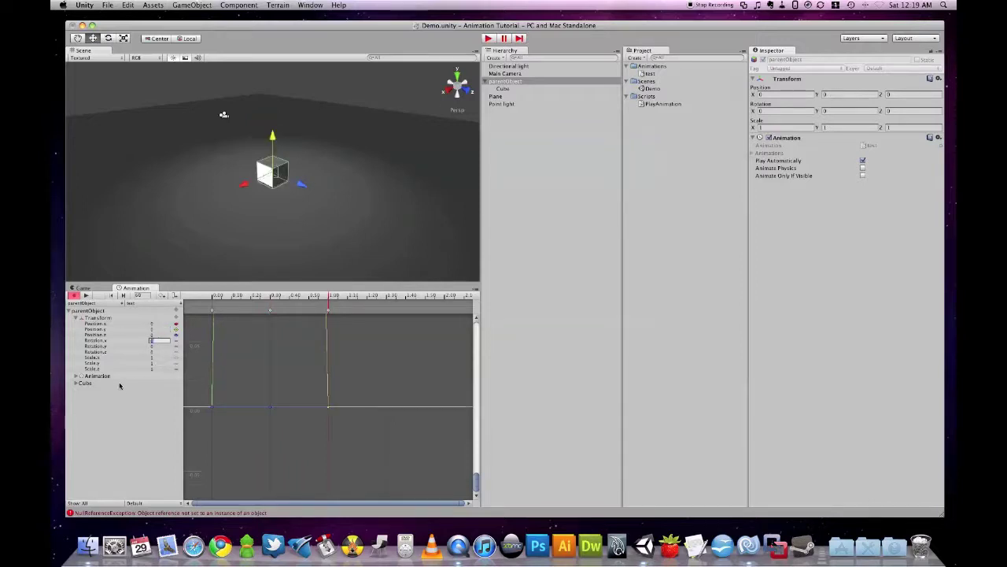
Step: Set wrap mode to Loop, preview it, stop recording, and return to the Game view
left_click(159, 502)
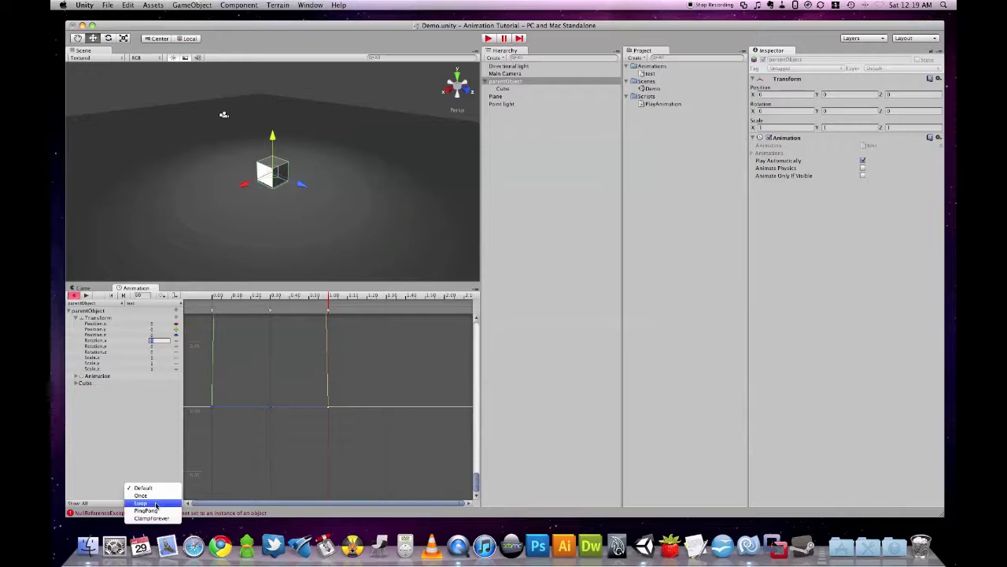
left_click(154, 505)
left_click(86, 296)
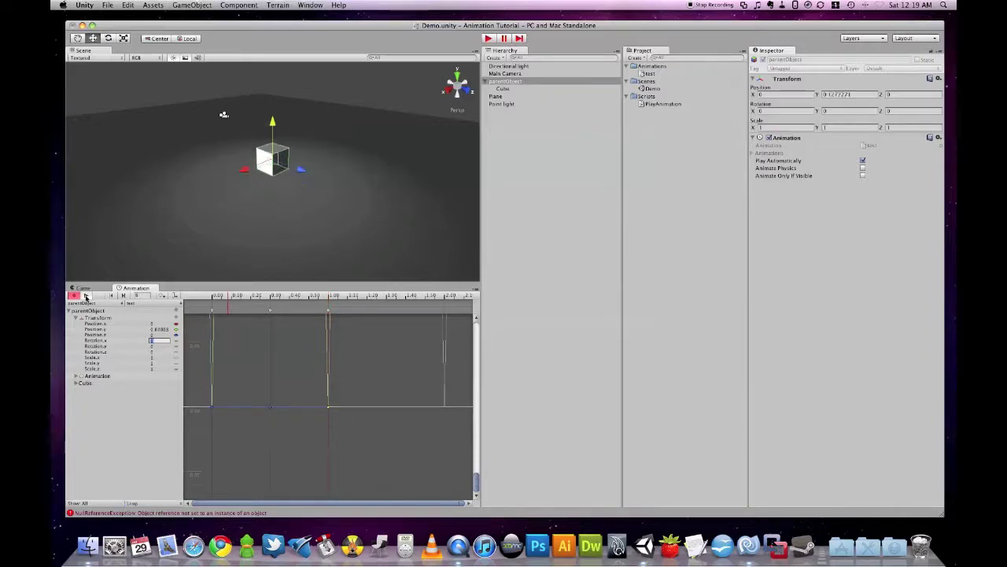
left_click(75, 295)
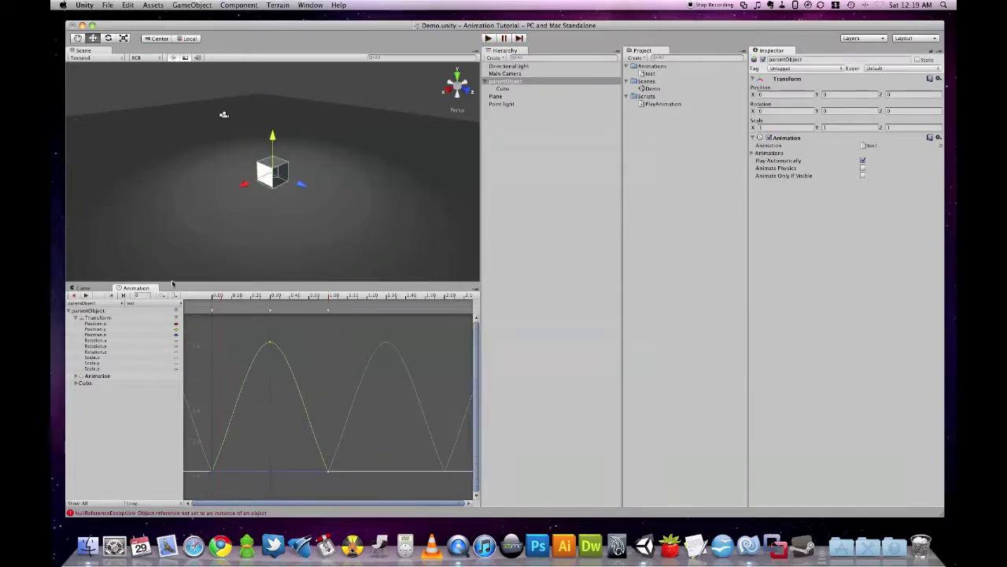
left_click(81, 288)
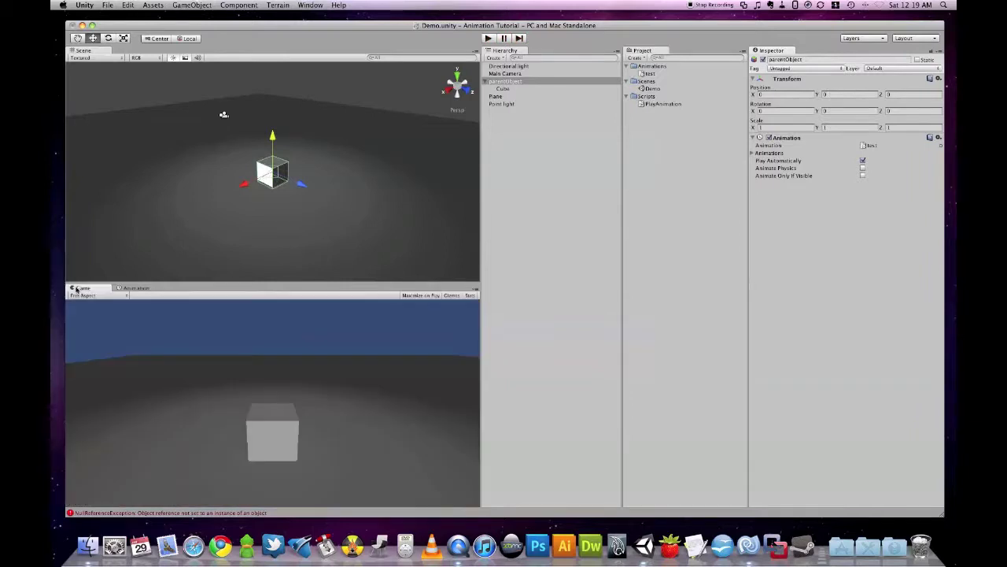
Step: Test-play the scene, shift the child Cube to X about -2.95, then test-play again
left_click(488, 38)
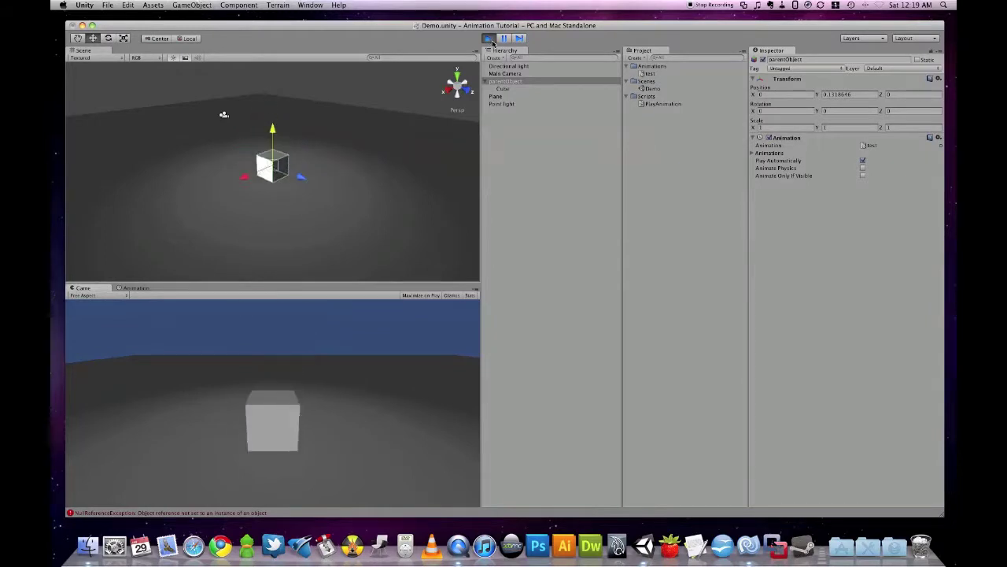
left_click(489, 38)
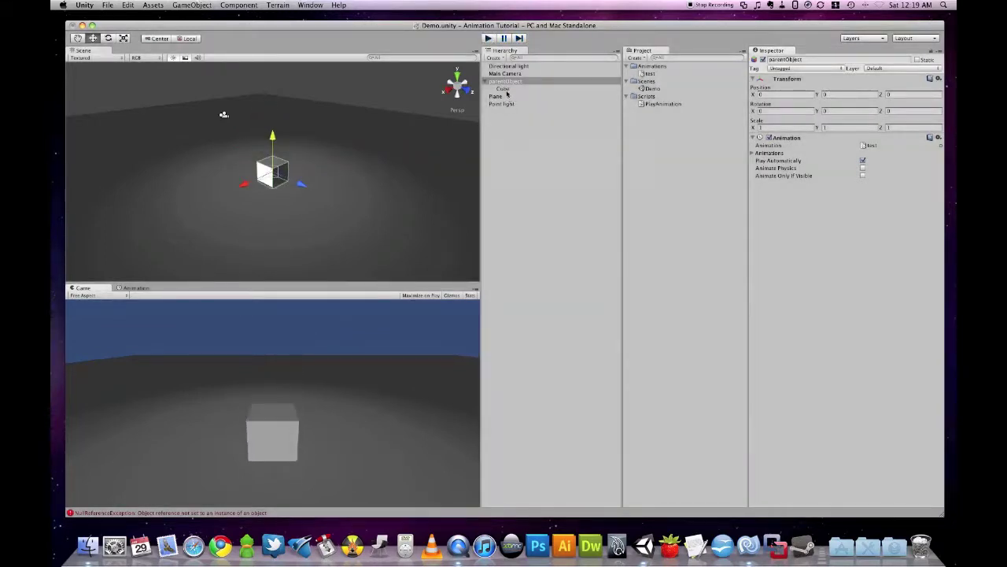
left_click(504, 89)
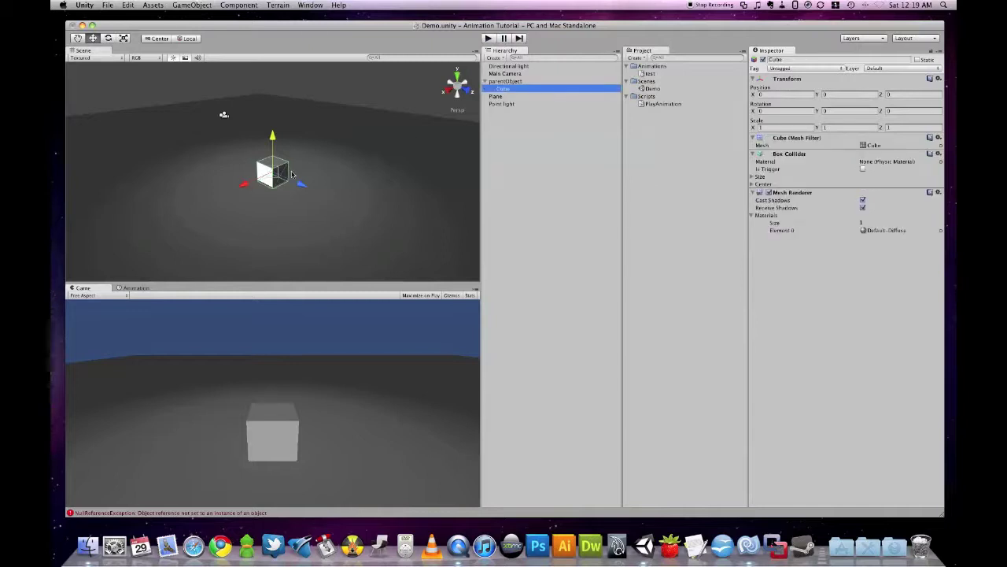
left_click_drag(253, 186, 290, 178)
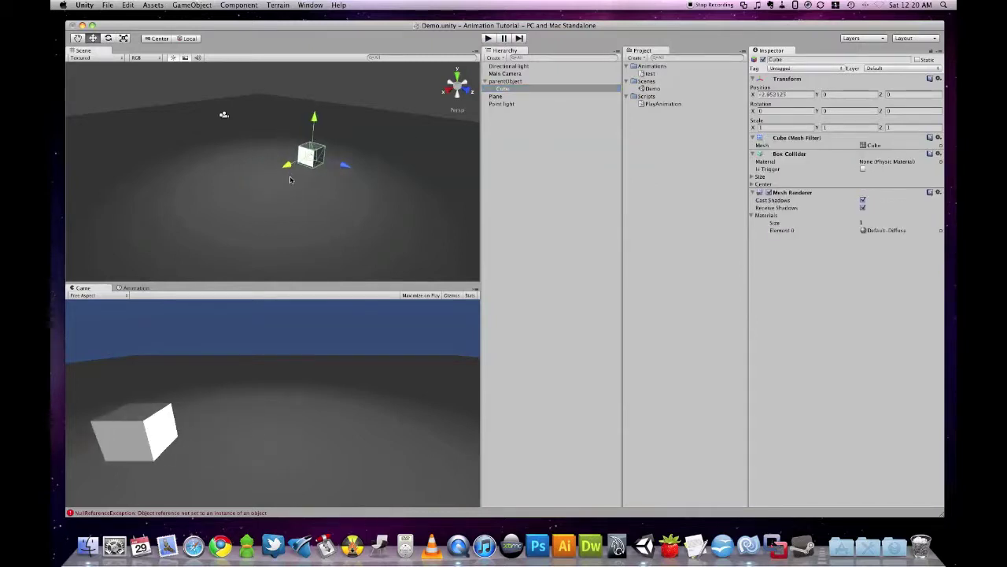
left_click(489, 38)
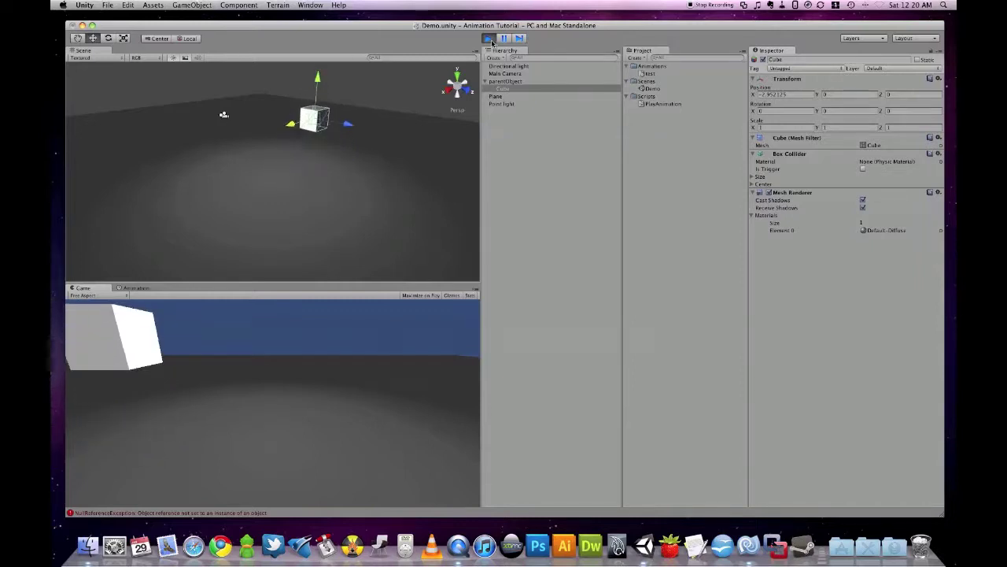
left_click(490, 39)
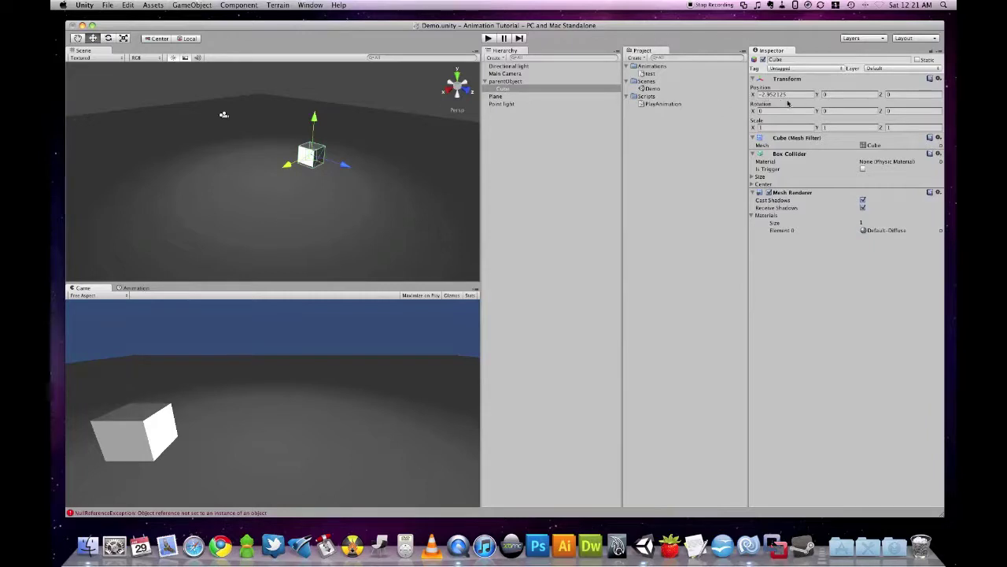
Step: Reset the Cube's transform so it sits at parentObject's origin
left_click(510, 82)
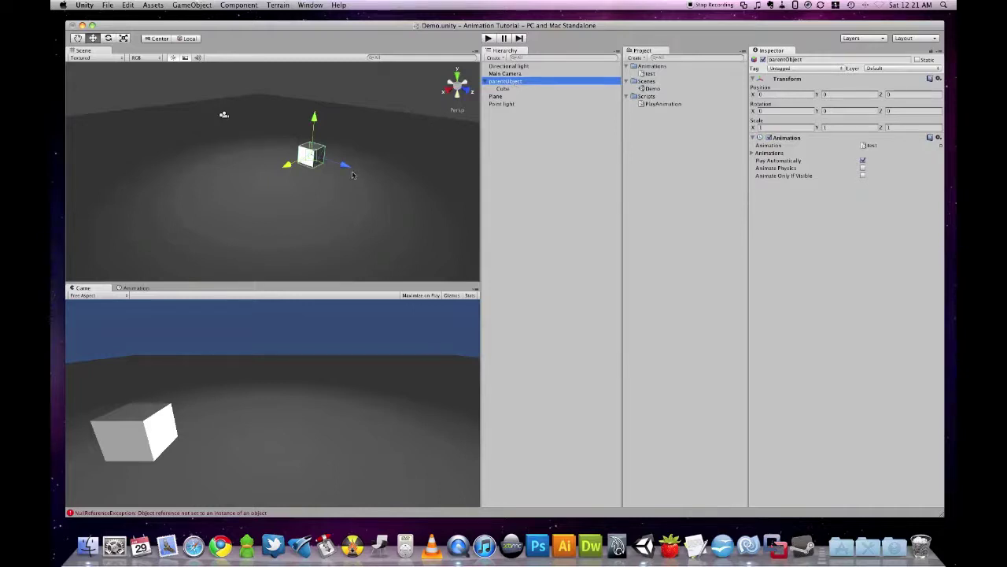
left_click(518, 88)
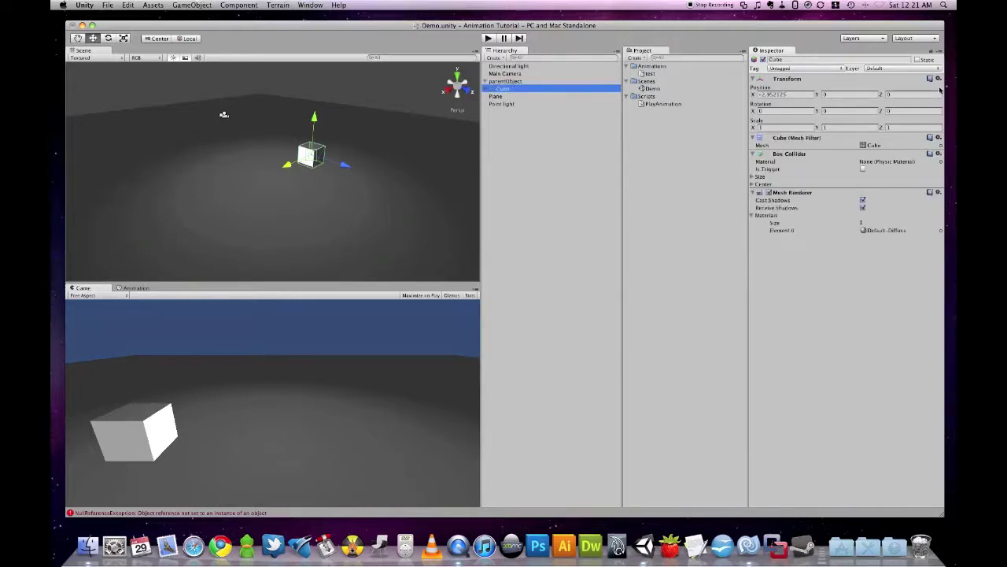
left_click(938, 78)
left_click(918, 88)
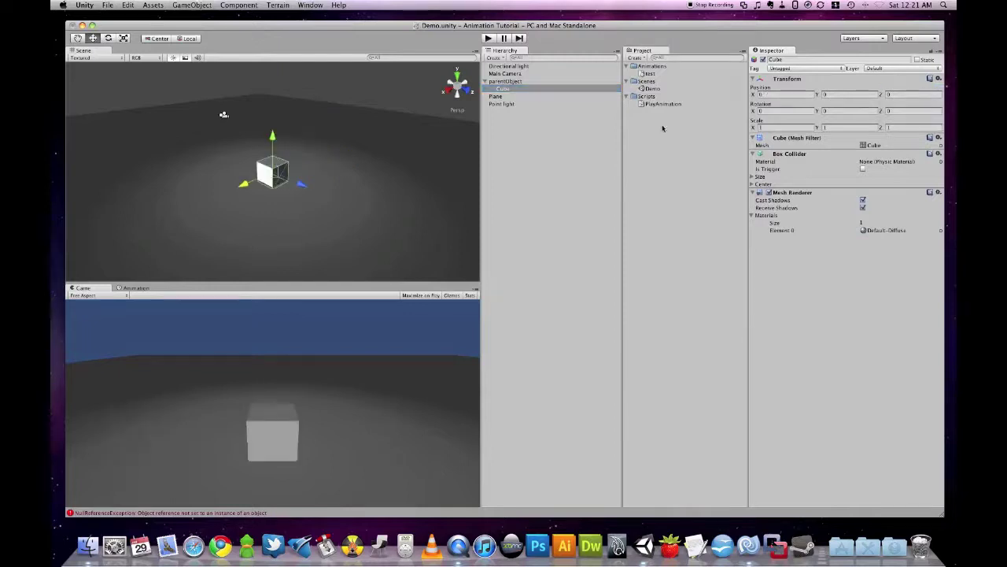
Step: Move parentObject back along Z and up along Y to roughly X -1.91, Y 2.22, Z -1.11
left_click(508, 81)
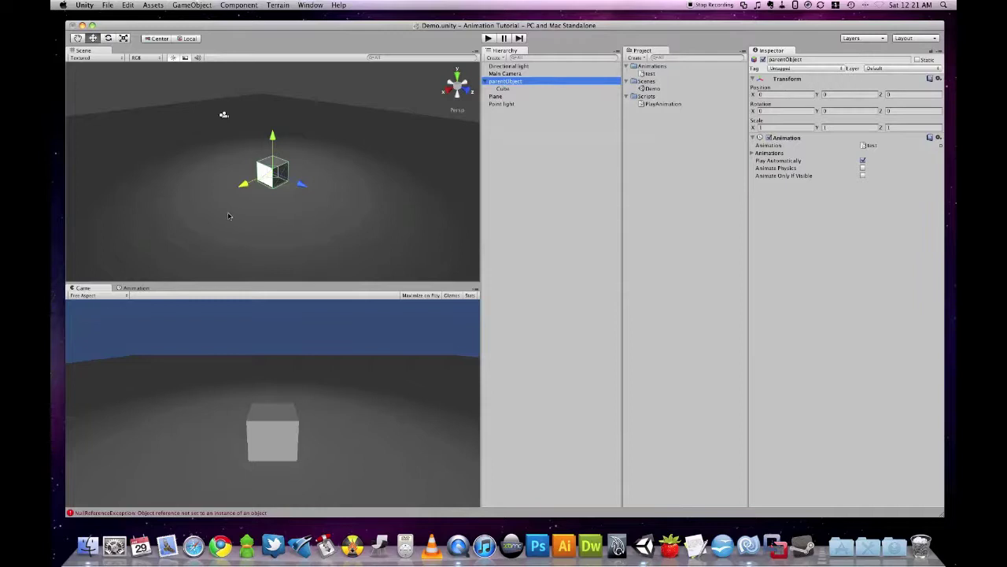
left_click_drag(302, 185, 252, 150)
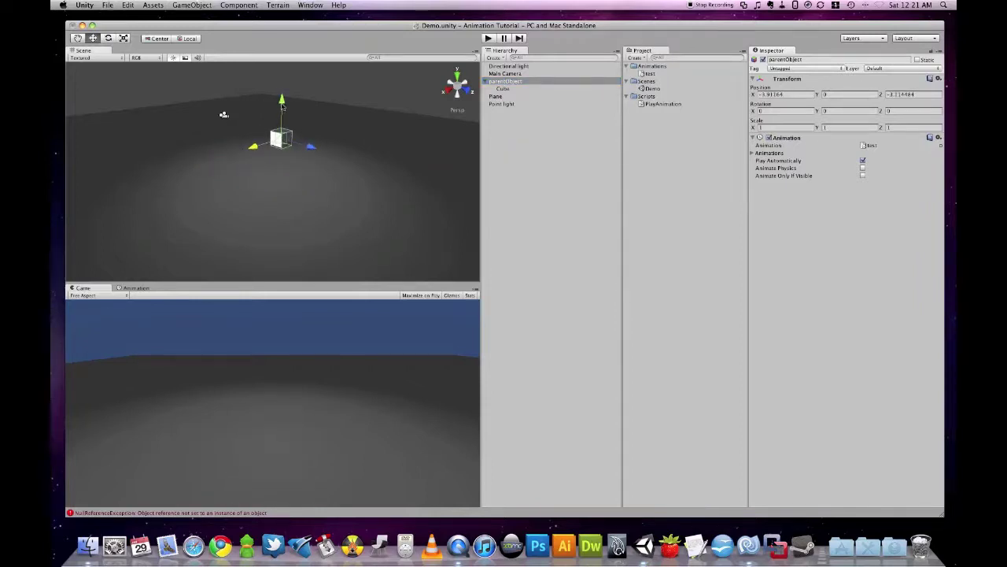
left_click_drag(282, 105, 282, 56)
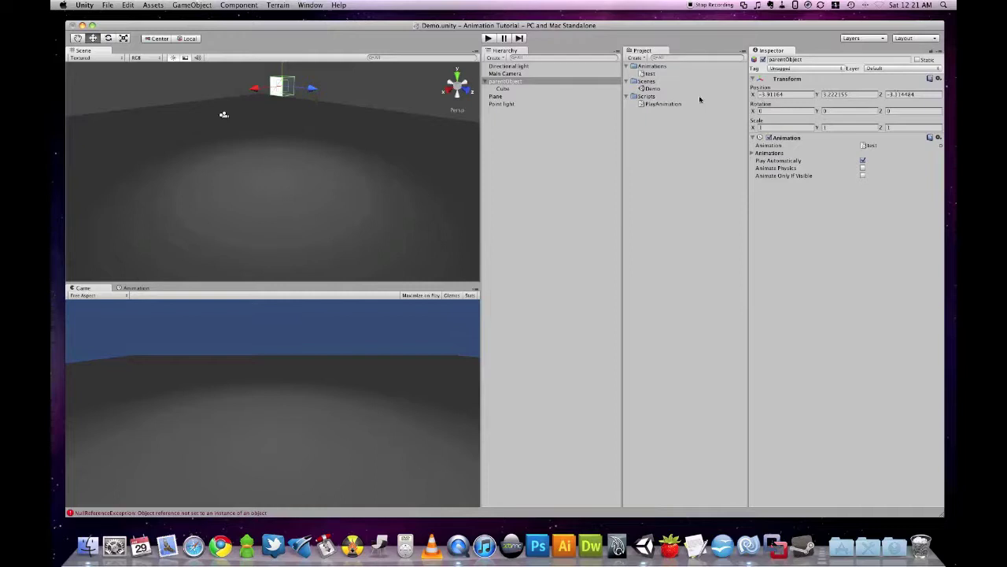
left_click(505, 89)
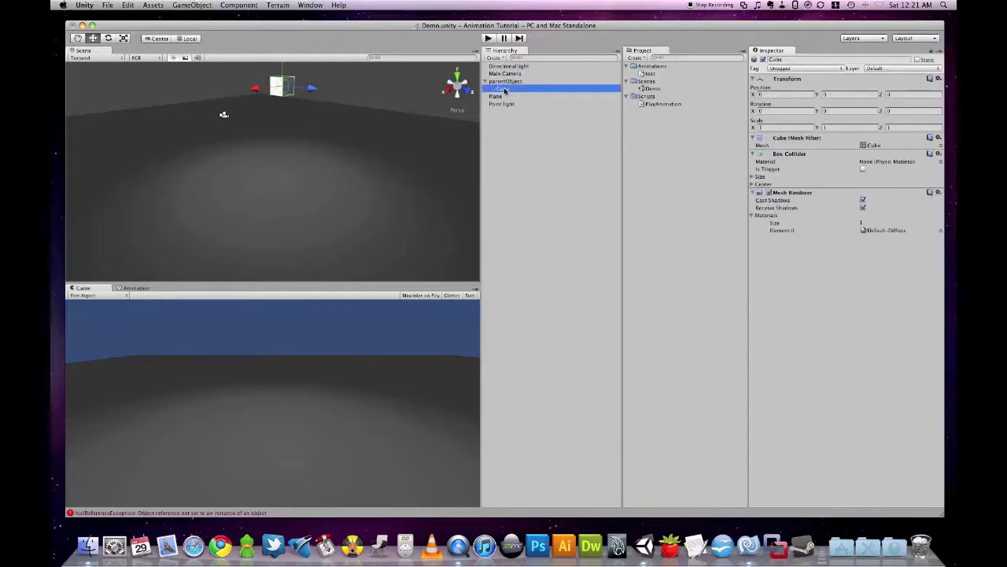